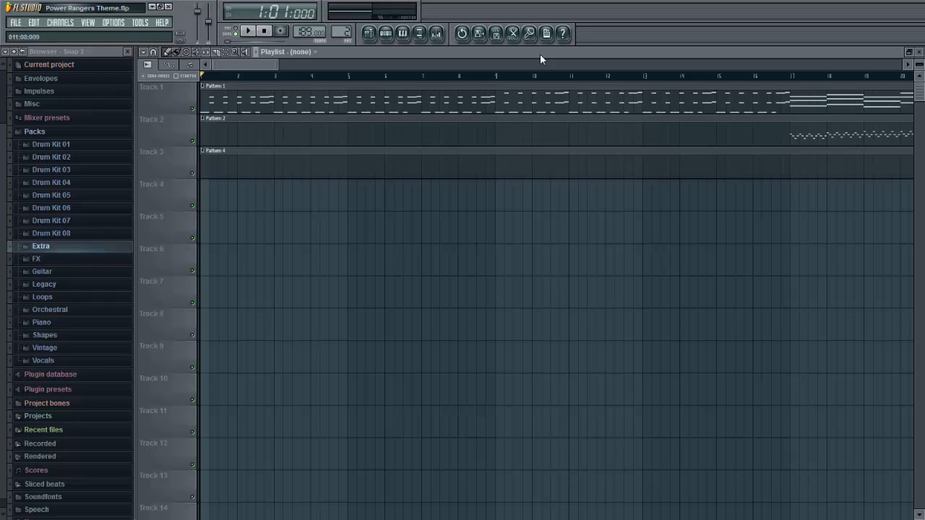
{"action": "left_click", "coordinate": [436, 34]}
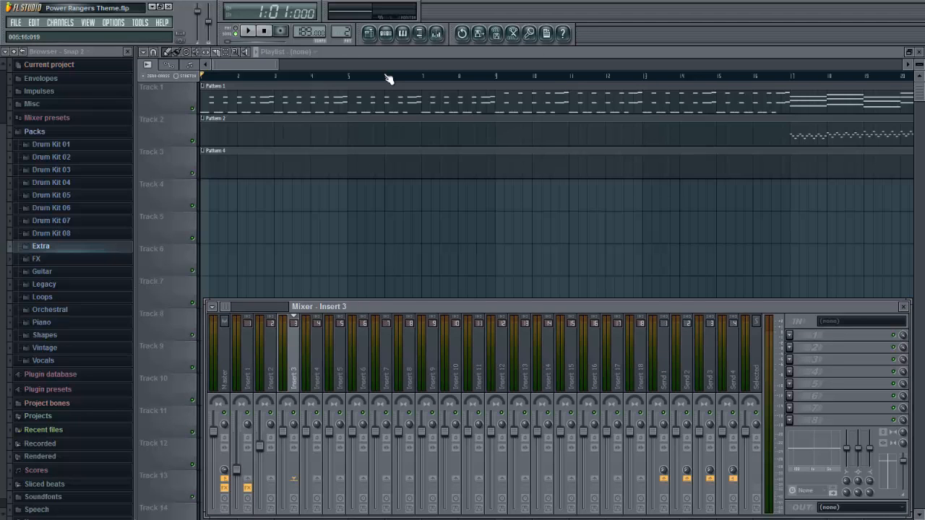
{"action": "left_click", "coordinate": [385, 36]}
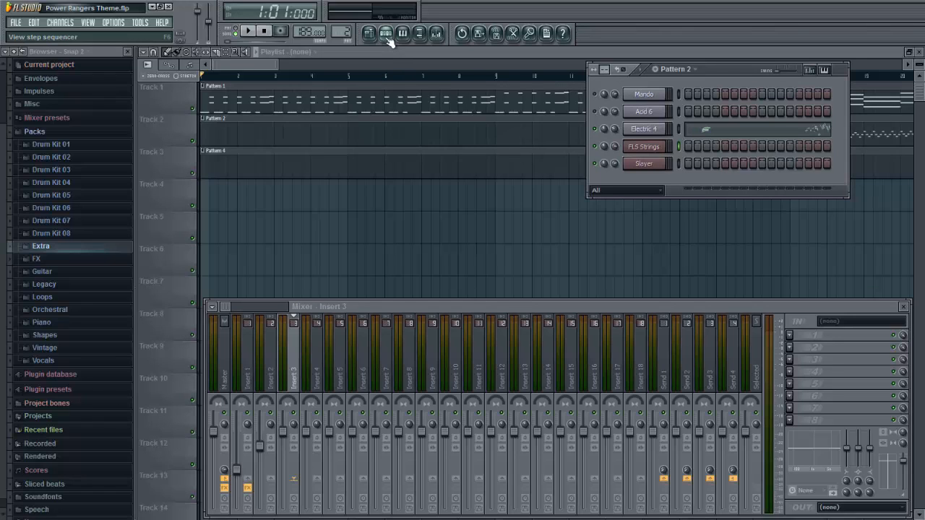
{"action": "left_click", "coordinate": [385, 34]}
{"action": "key", "text": "F9"}
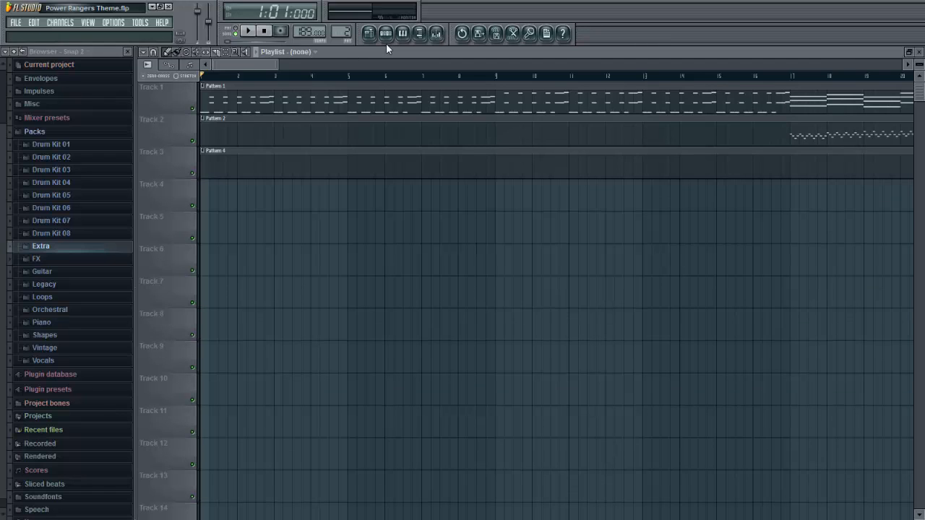
- Switch to Pattern 1 and open the Slayer channel's plugin from the step sequencer
{"action": "left_click_drag", "start_coordinate": [342, 31], "coordinate": [345, 36]}
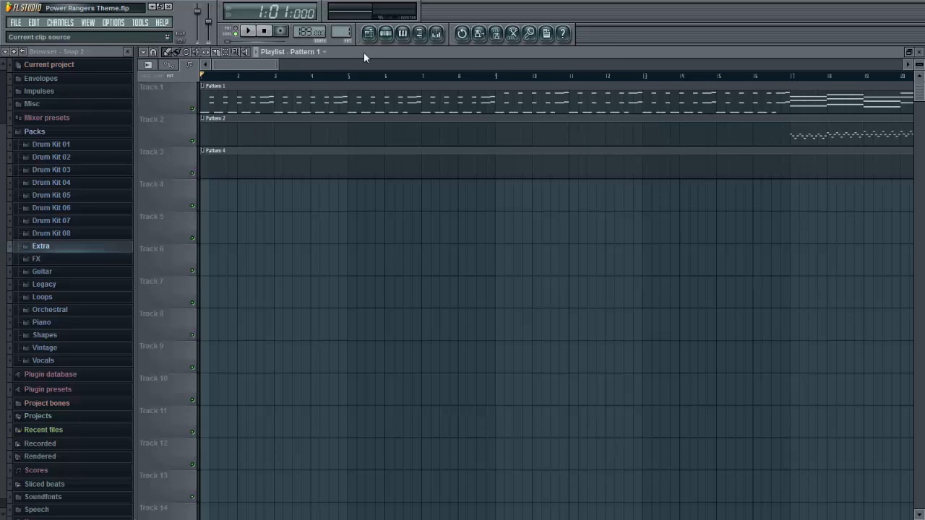
{"action": "left_click", "coordinate": [386, 33]}
{"action": "left_click", "coordinate": [645, 165]}
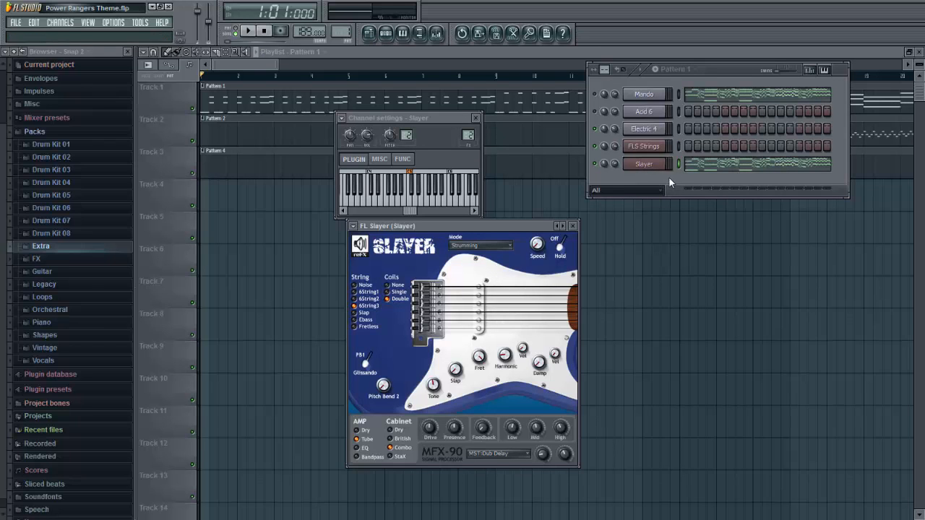
- Audition the Slayer guitar with repeated single notes and two-note combinations, including G4 and C5
{"action": "key", "text": "n"}
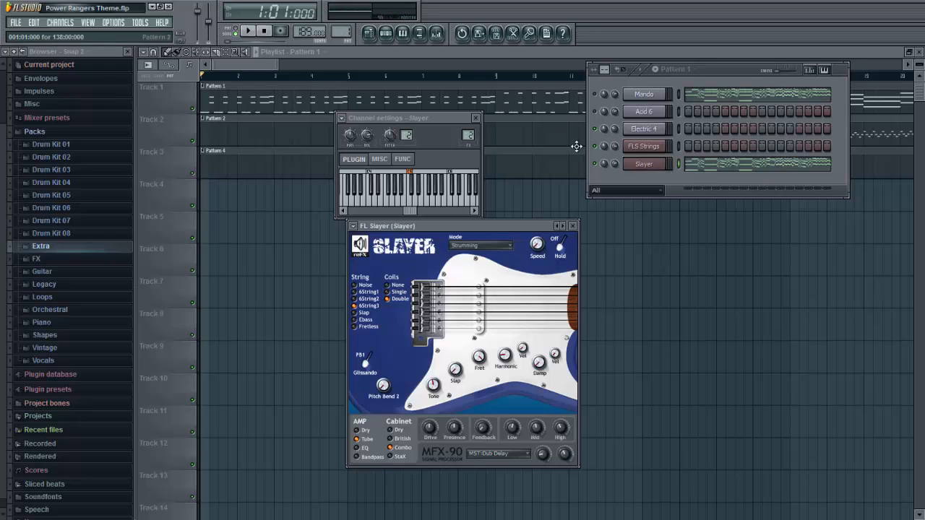
{"action": "key", "text": "n"}
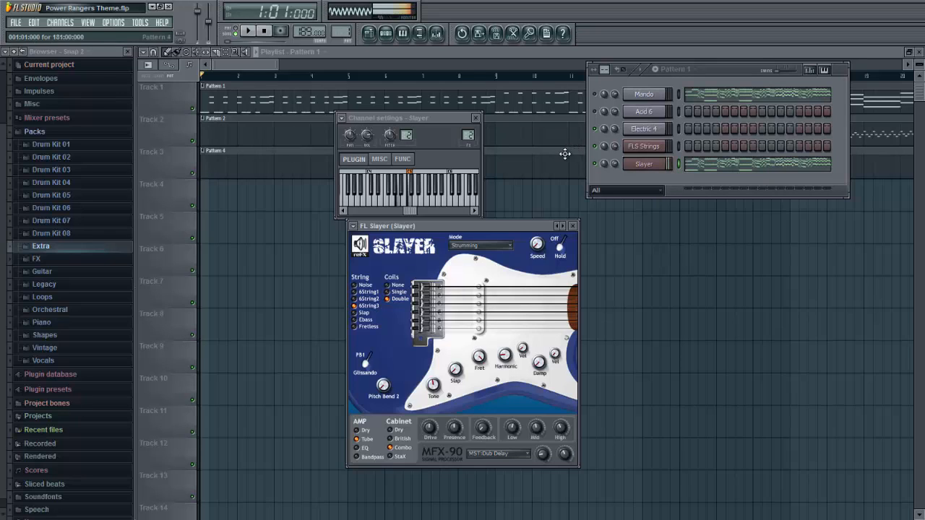
{"action": "key", "text": "n"}
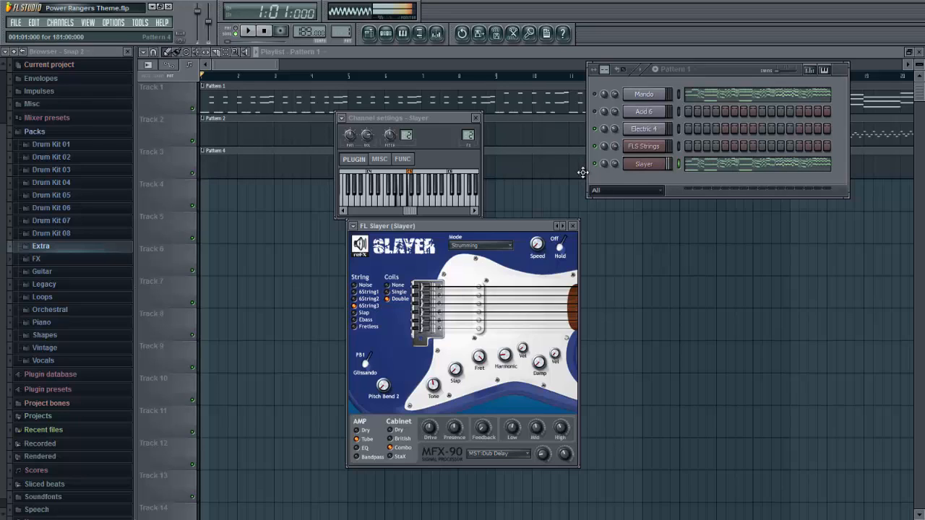
{"action": "key", "text": "n"}
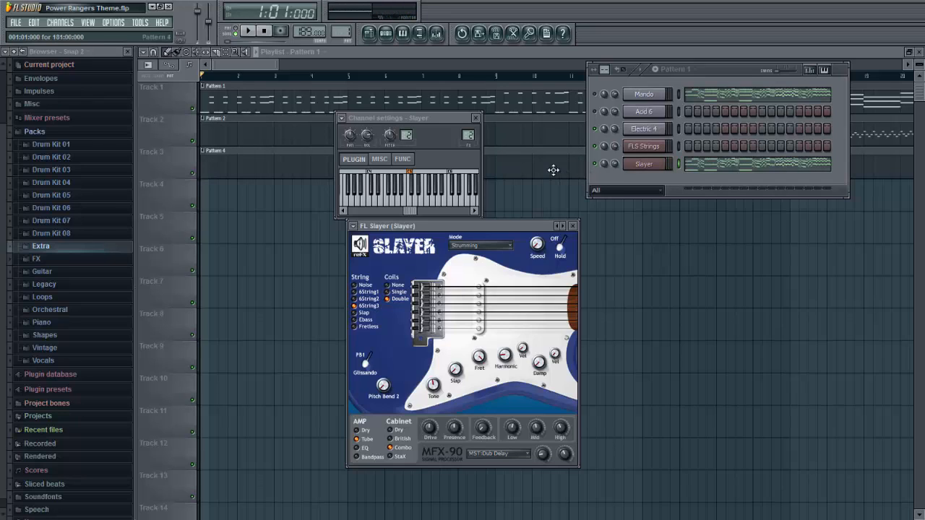
{"action": "key", "text": "comma"}
{"action": "key", "text": "v"}
{"action": "key", "text": "comma"}
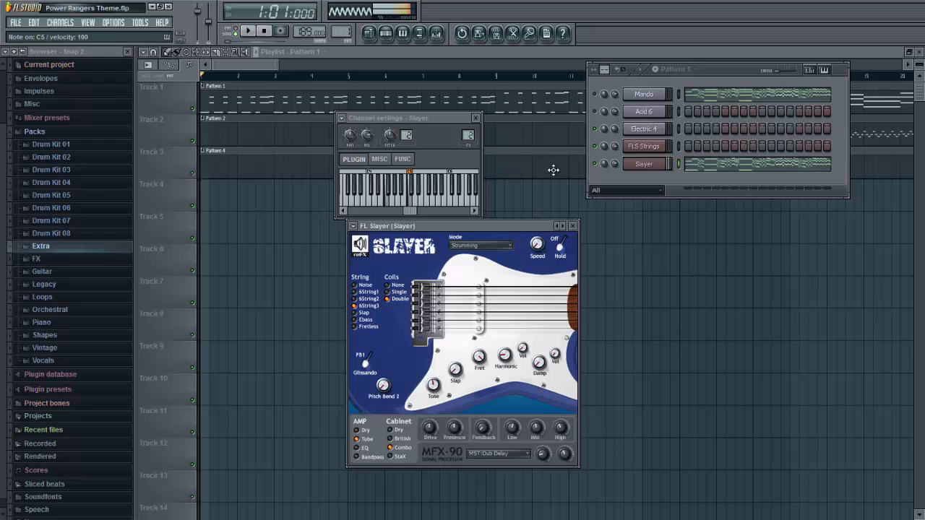
{"action": "key", "text": "c"}
{"action": "key", "text": "comma"}
{"action": "key", "text": "comma"}
{"action": "key", "text": "comma"}
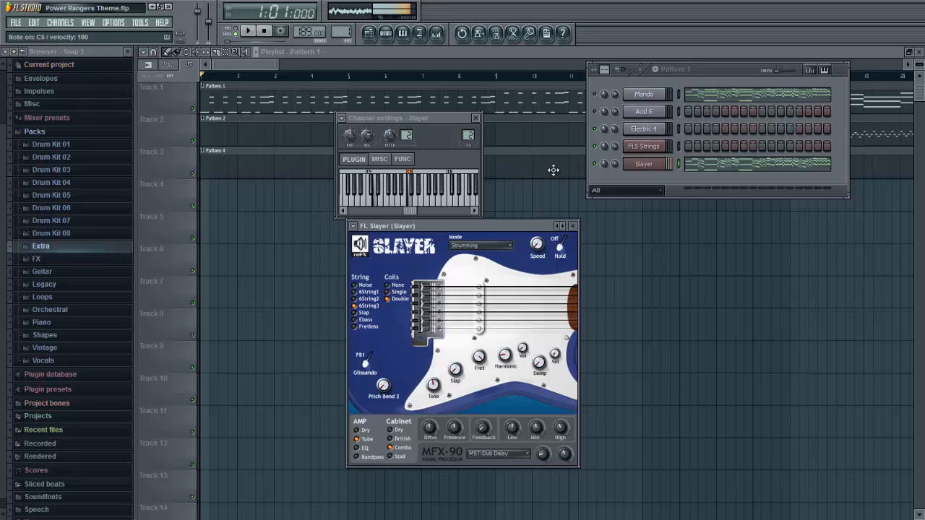
{"action": "key", "text": "x"}
{"action": "key", "text": "comma"}
{"action": "key", "text": "x"}
{"action": "key", "text": "comma"}
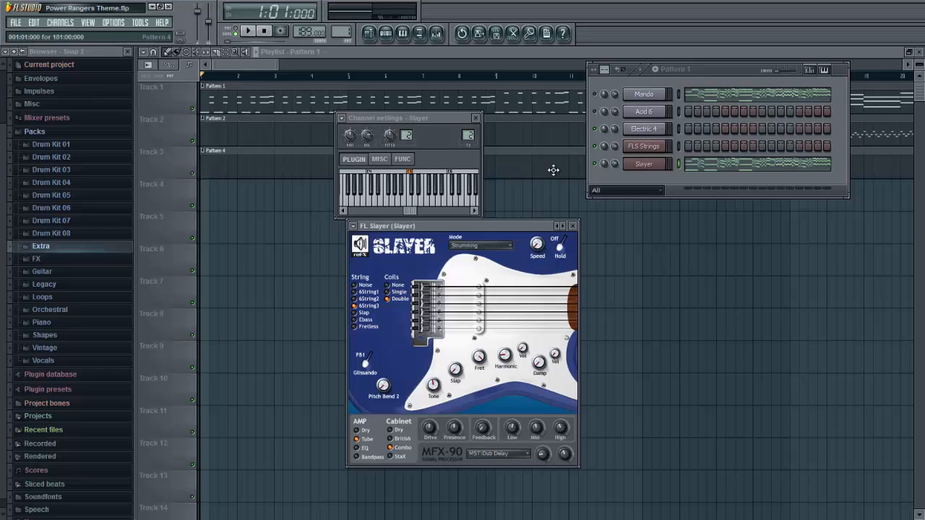
{"action": "key", "text": "v"}
{"action": "key", "text": "m"}
{"action": "key", "text": "m"}
{"action": "key", "text": "b"}
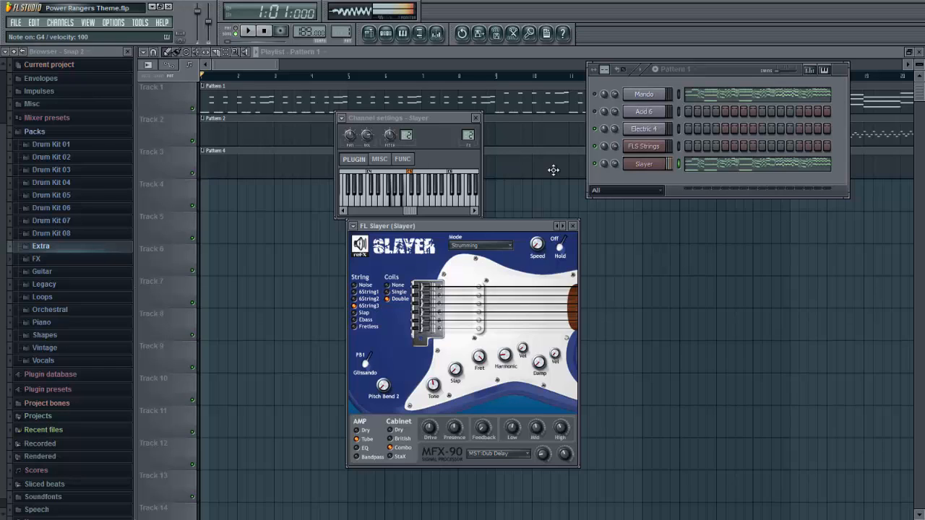
{"action": "key", "text": "m"}
{"action": "key", "text": "b"}
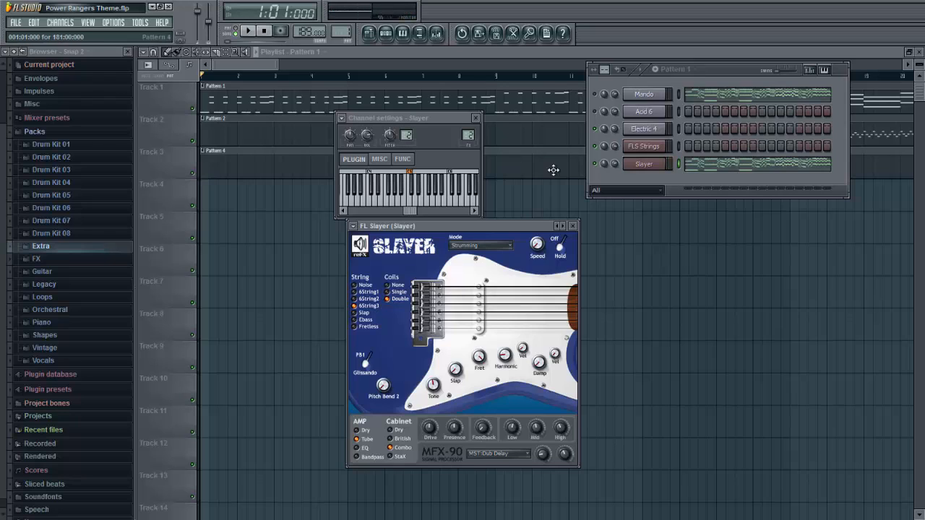
{"action": "key", "text": "comma"}
{"action": "key", "text": "comma"}
{"action": "key", "text": "comma"}
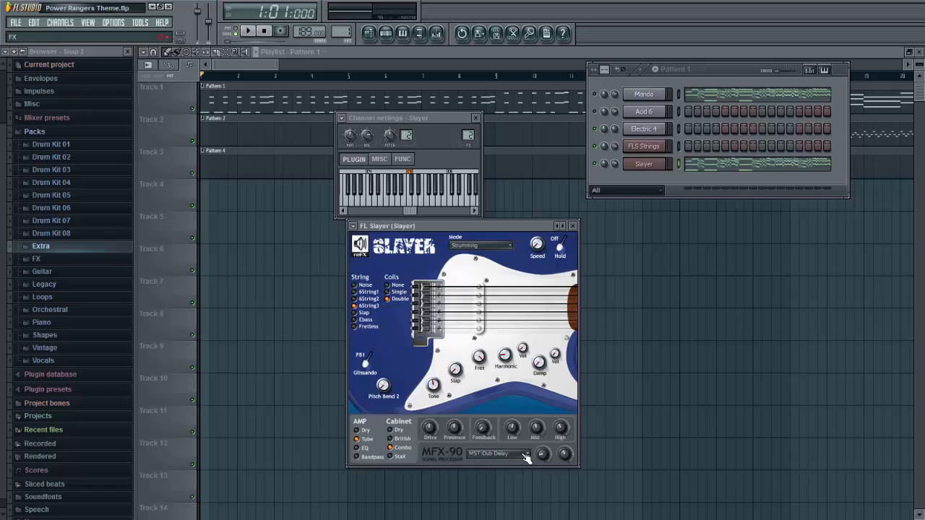
{"action": "left_click", "coordinate": [354, 225]}
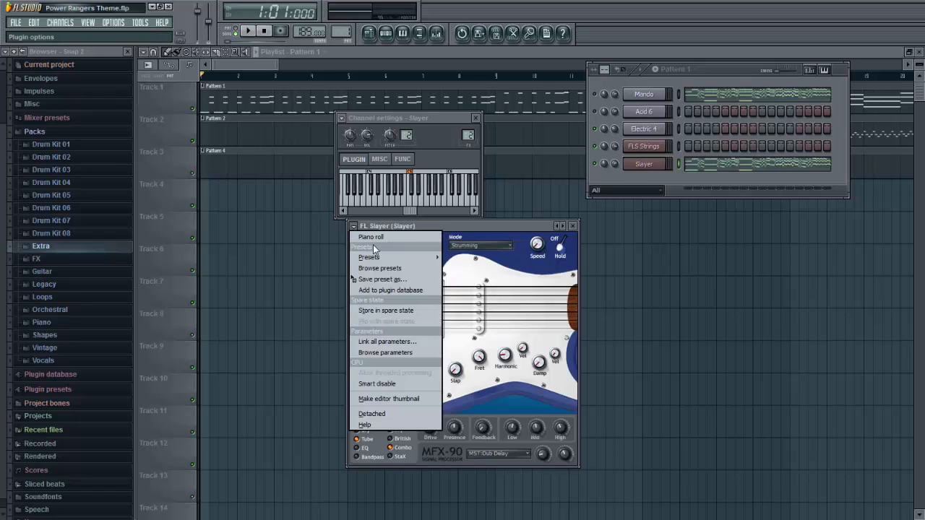
{"action": "left_click", "coordinate": [488, 220]}
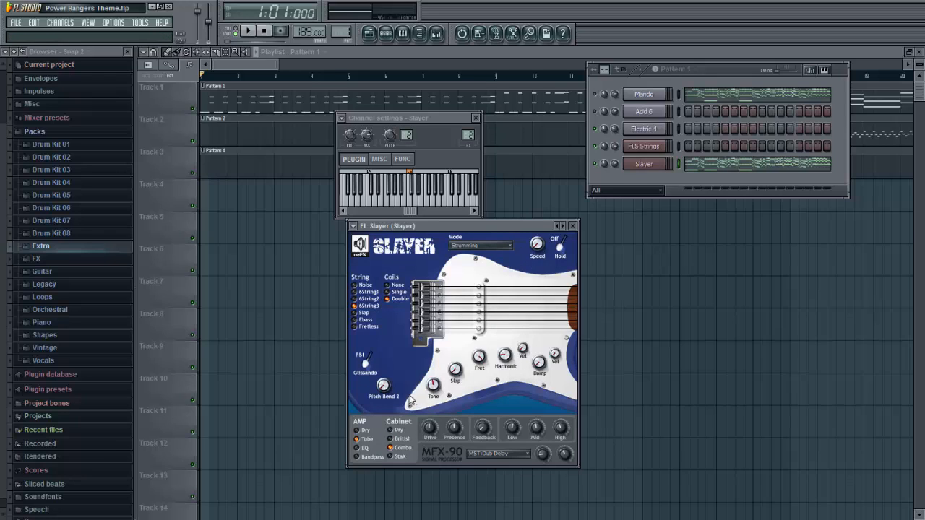
- Unmute the Mando channel, mute Slayer, and play Pattern 1 in pattern mode before stopping playback
{"action": "left_click", "coordinate": [596, 96]}
{"action": "left_click", "coordinate": [595, 164]}
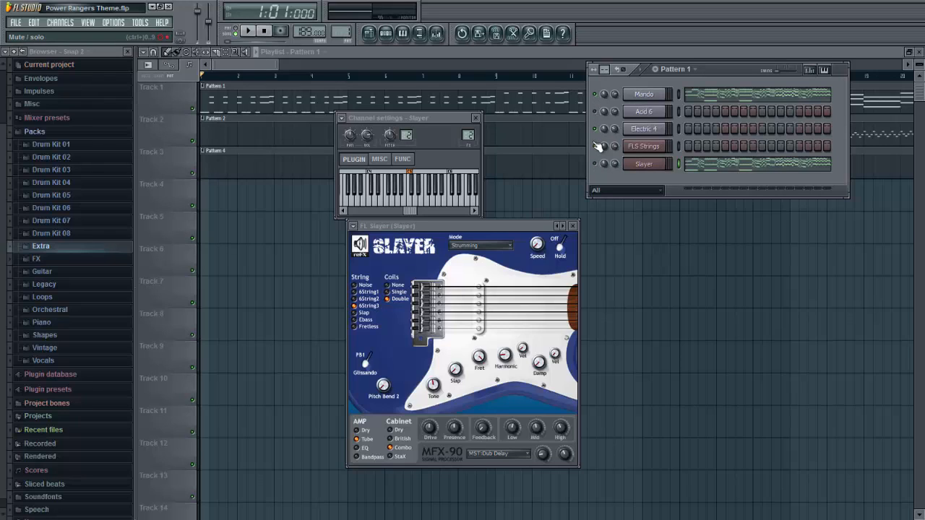
{"action": "left_click", "coordinate": [244, 31]}
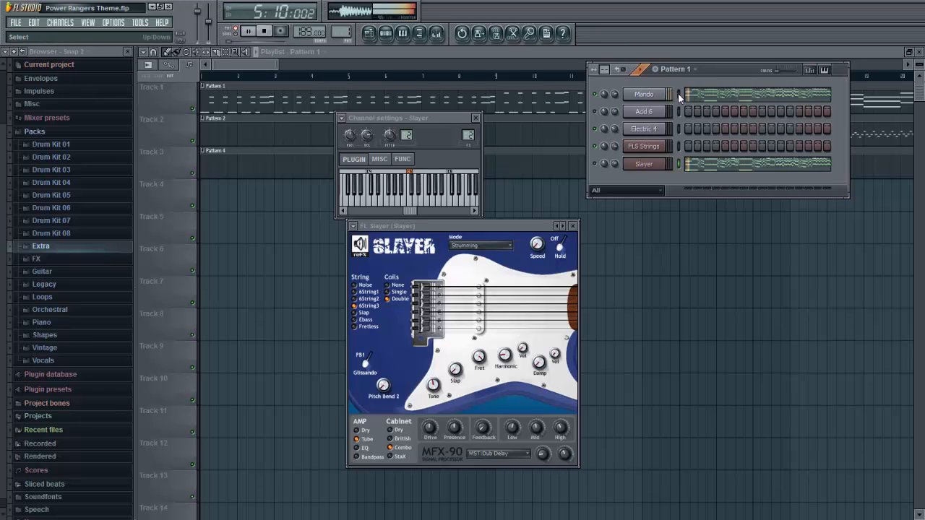
{"action": "key", "text": "space"}
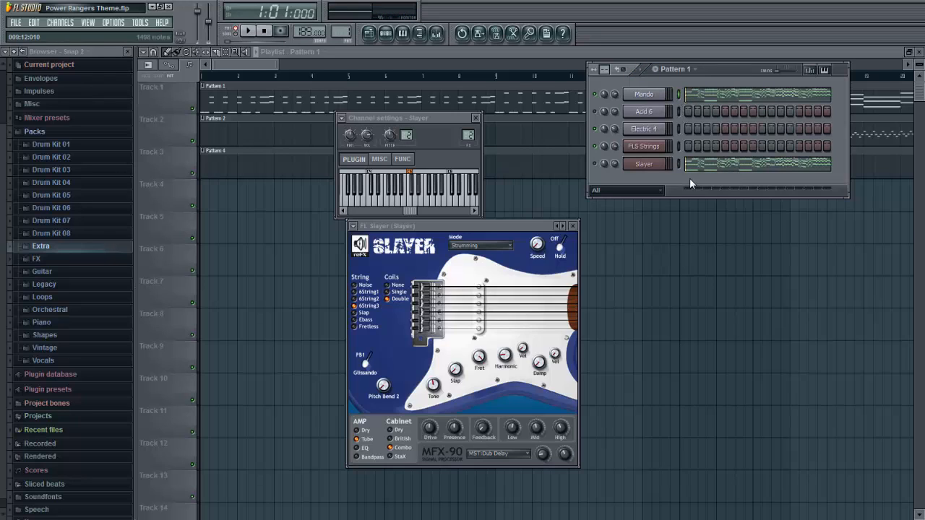
- Paste the Mando notes into the Acid 6 channel, unmute Acid 6, and play the pattern with that sound
{"action": "left_click", "coordinate": [679, 115]}
{"action": "key", "text": "ctrl+v"}
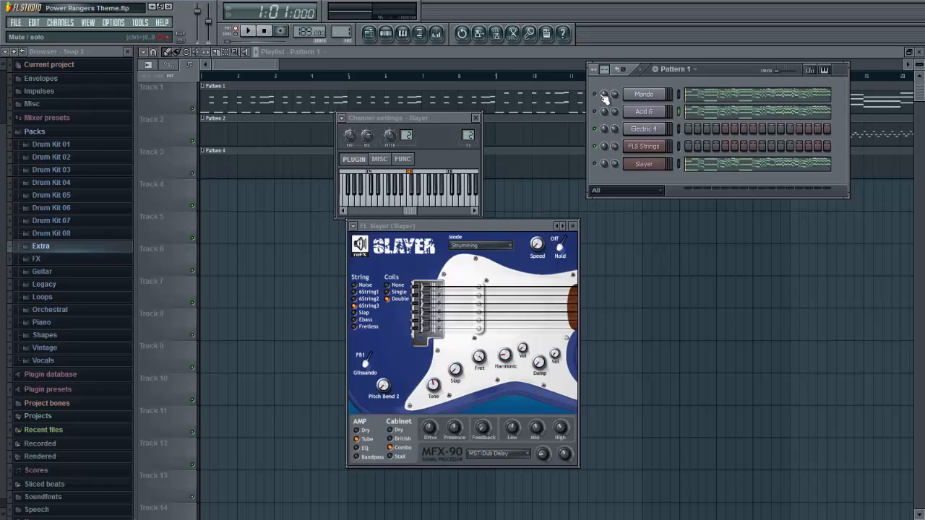
{"action": "key", "text": "space"}
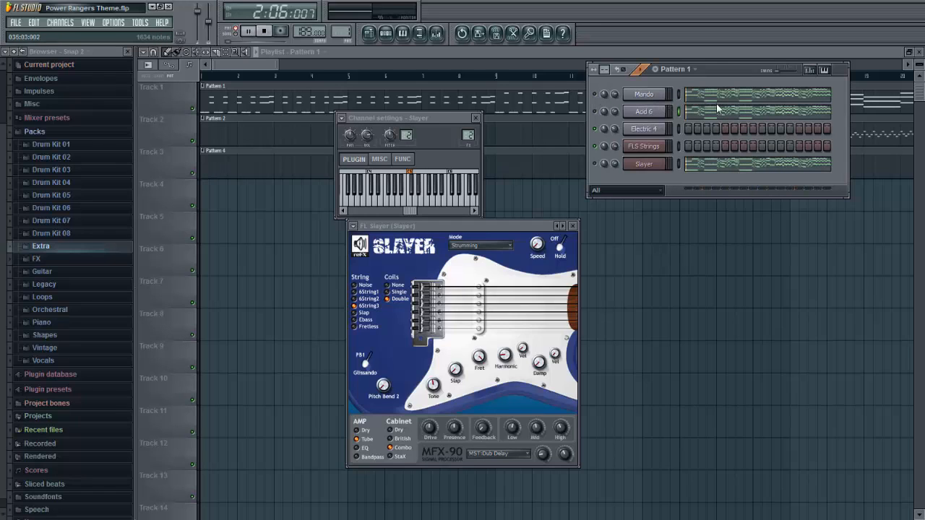
{"action": "key", "text": "space"}
{"action": "key", "text": "space"}
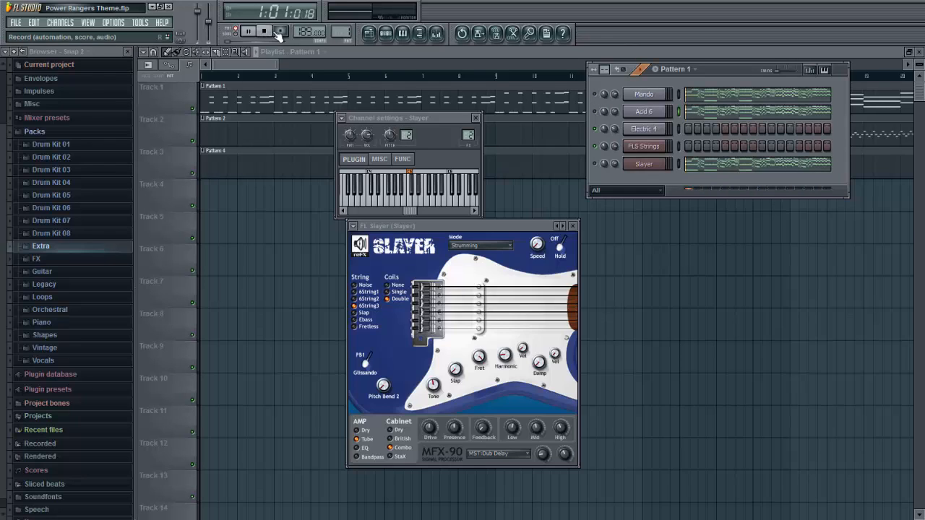
{"action": "key", "text": "space"}
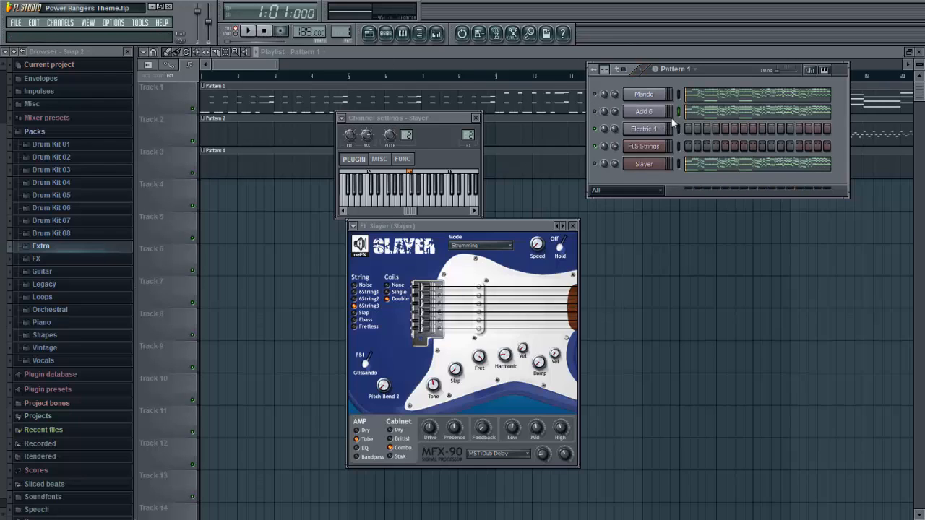
{"action": "left_click", "coordinate": [594, 112]}
{"action": "key", "text": "space"}
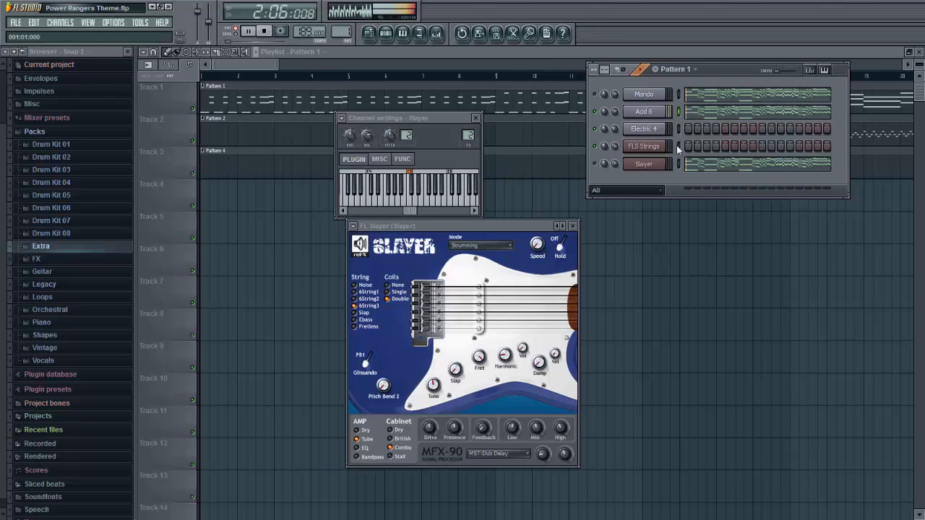
- Examine the Acid 6 notes in the piano roll while playing from bars 12 and 16, and close it
{"action": "left_click", "coordinate": [701, 117]}
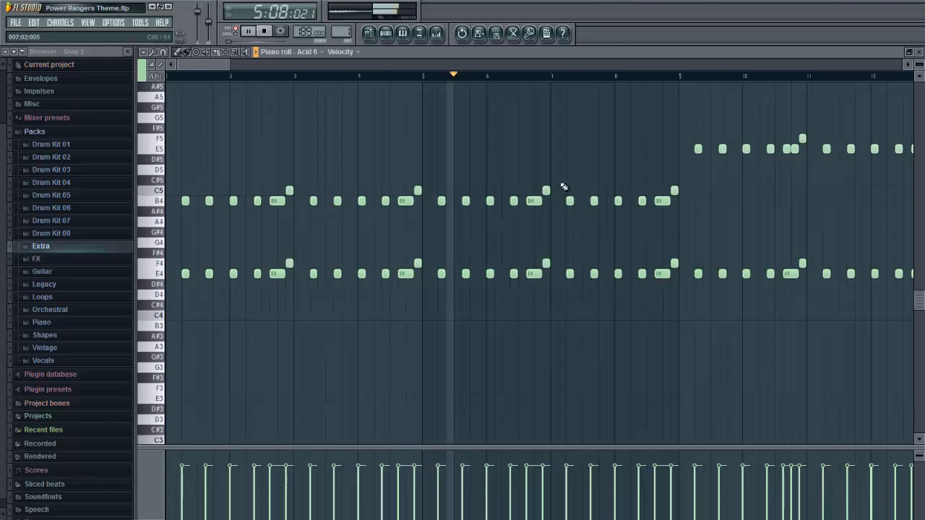
{"action": "scroll", "coordinate": [562, 182], "scroll_direction": "down", "scroll_amount": 3}
{"action": "left_click", "coordinate": [482, 75]}
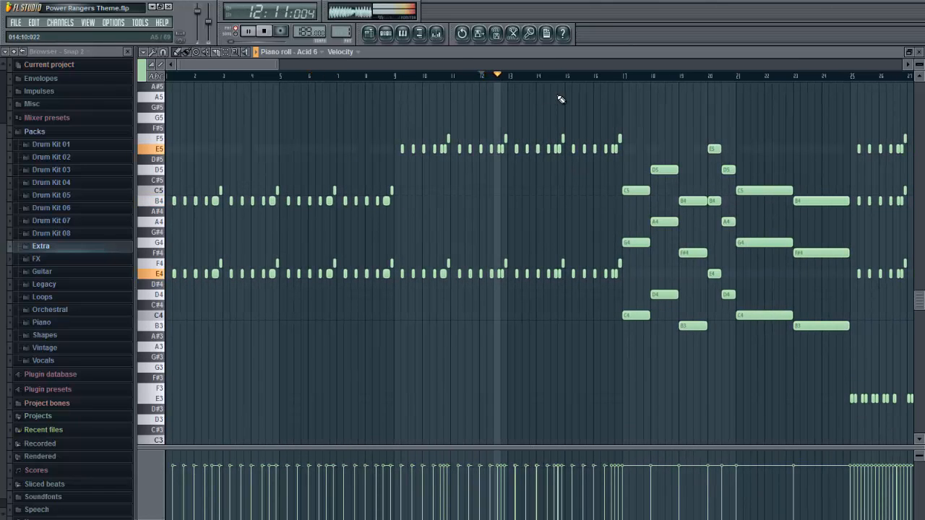
{"action": "left_click", "coordinate": [613, 75]}
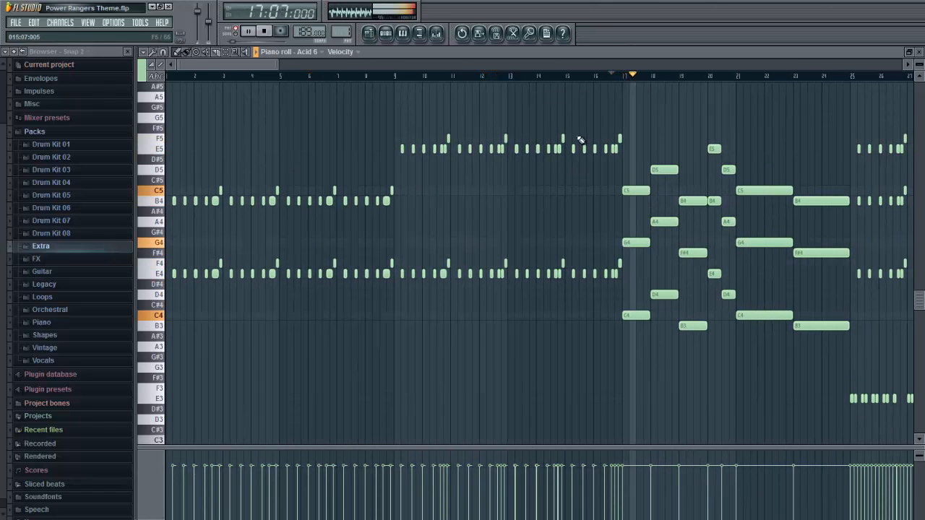
{"action": "left_click", "coordinate": [918, 51]}
{"action": "key", "text": "space"}
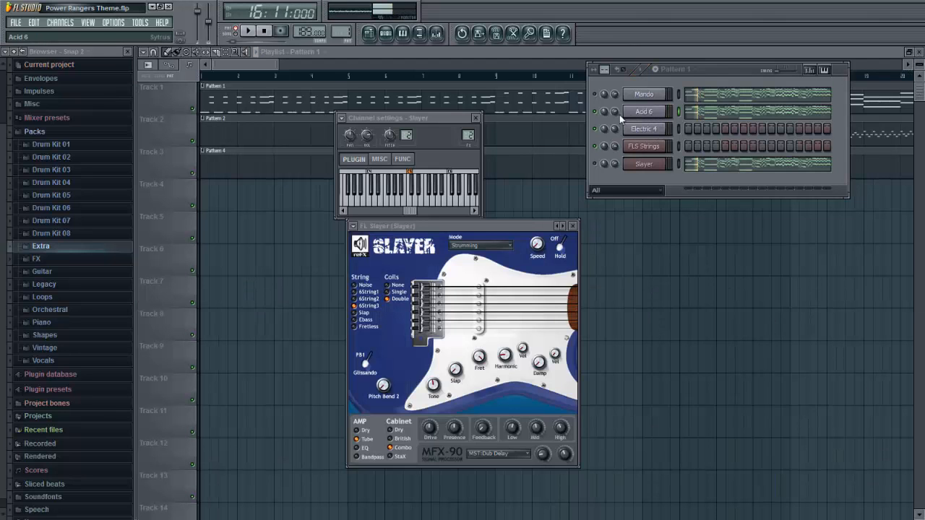
- Mute Acid 6, paste the same notes into the Electric 4 channel, and play the pattern with that sound
{"action": "left_click", "coordinate": [596, 112]}
{"action": "key", "text": "ctrl+v"}
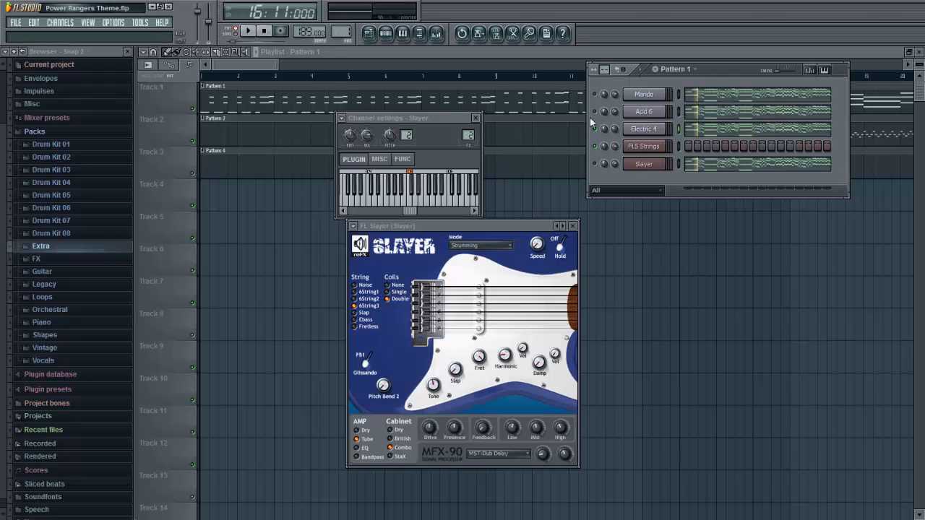
{"action": "key", "text": "space"}
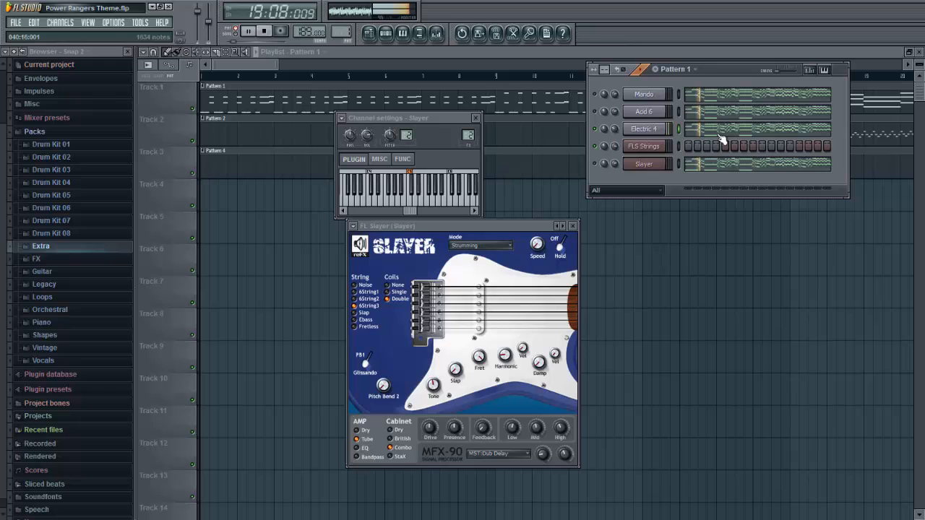
{"action": "key", "text": "space"}
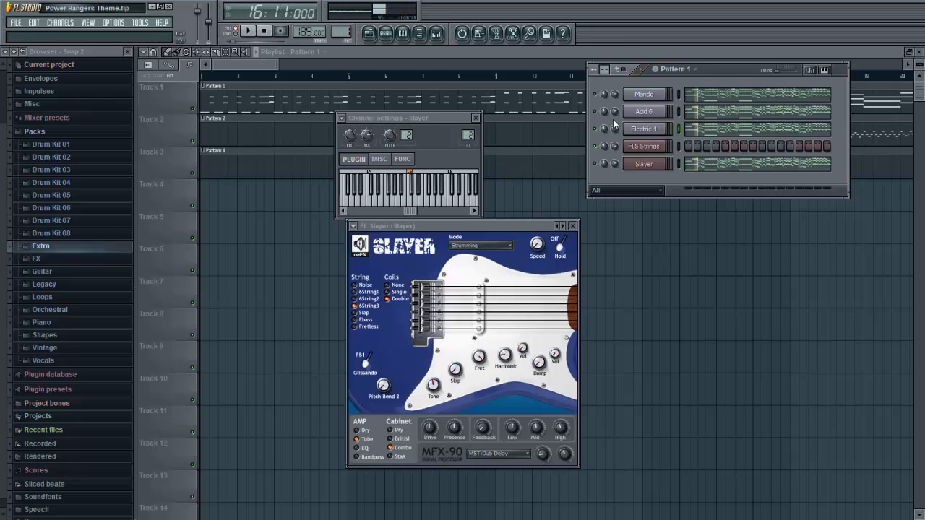
- Show the mixer and bring up the Electric 4 channel's mixer track, Insert 1, leaving its Sytrus window closed
{"action": "left_click", "coordinate": [437, 33]}
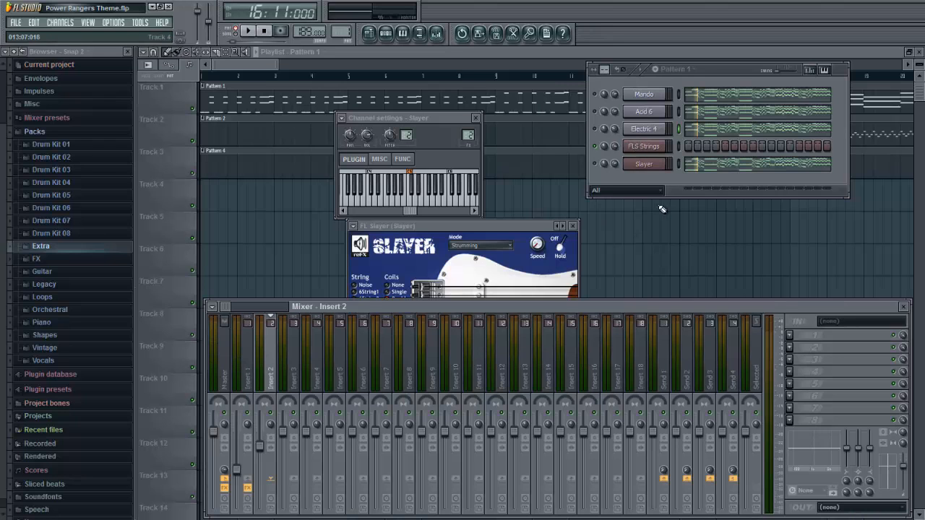
{"action": "left_click", "coordinate": [650, 149]}
{"action": "left_click", "coordinate": [648, 149]}
{"action": "left_click", "coordinate": [659, 133]}
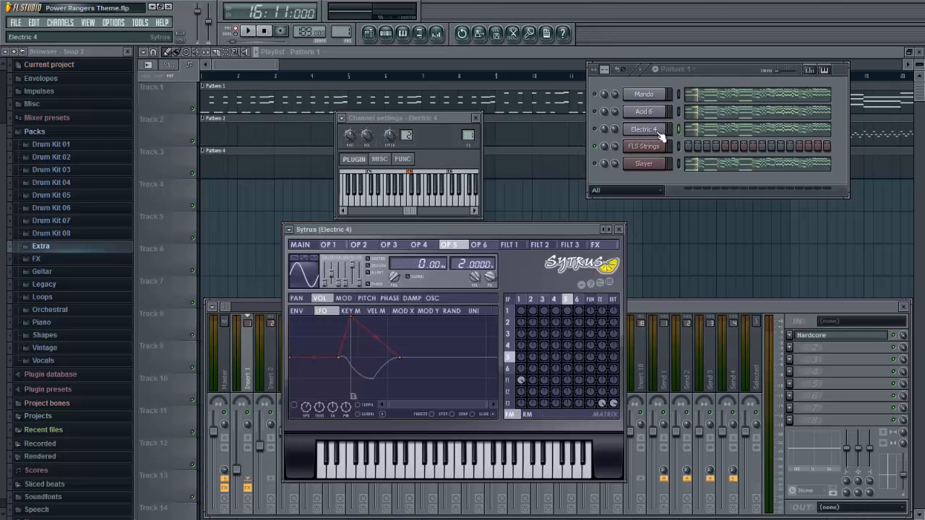
{"action": "left_click", "coordinate": [658, 130]}
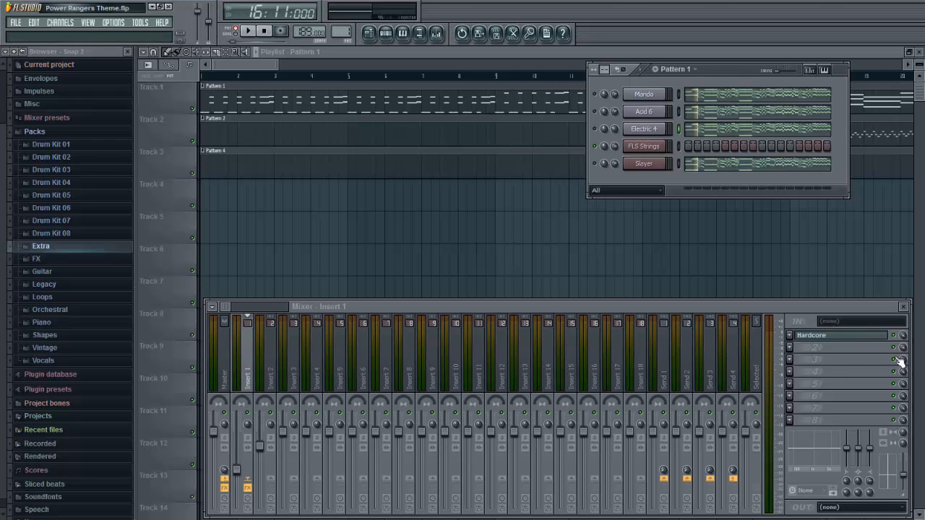
- Open the Hardcore effect on Insert 1, look through its preset list without choosing one, and close the effect window
{"action": "left_click", "coordinate": [837, 342]}
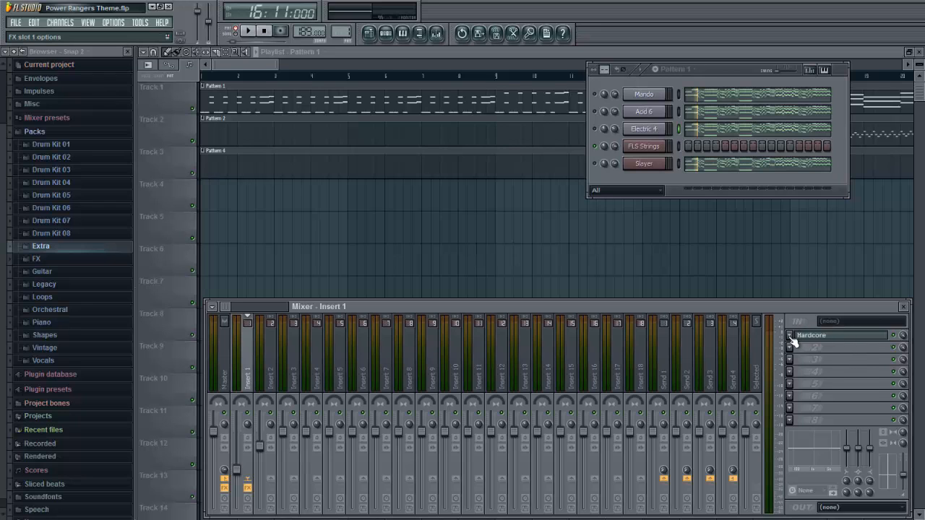
{"action": "left_click", "coordinate": [788, 335]}
{"action": "left_click", "coordinate": [882, 335]}
{"action": "left_click", "coordinate": [882, 337]}
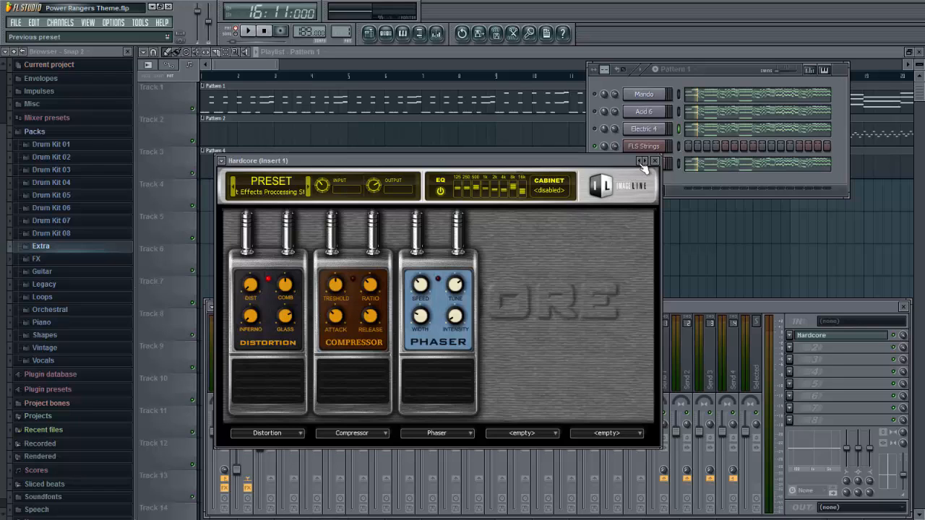
{"action": "left_click", "coordinate": [222, 161]}
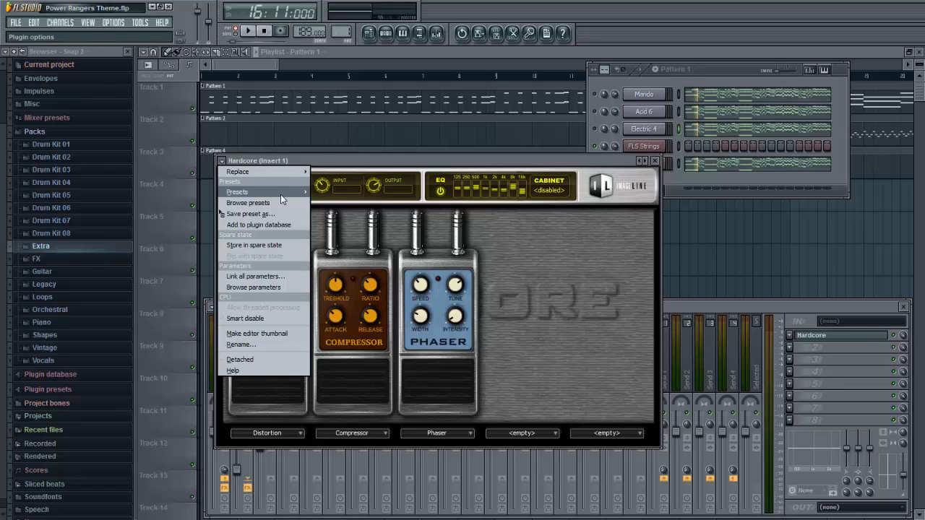
{"action": "mouse_move", "coordinate": [280, 195]}
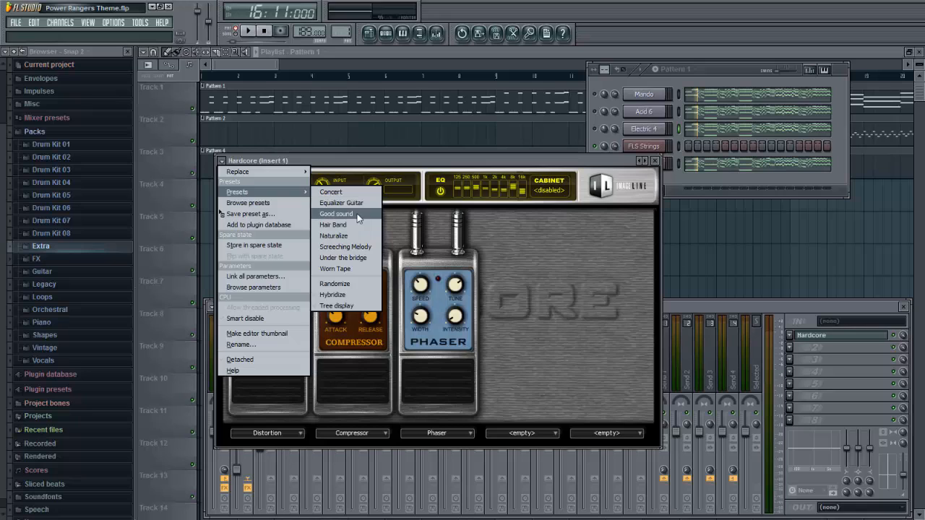
{"action": "left_click", "coordinate": [592, 278]}
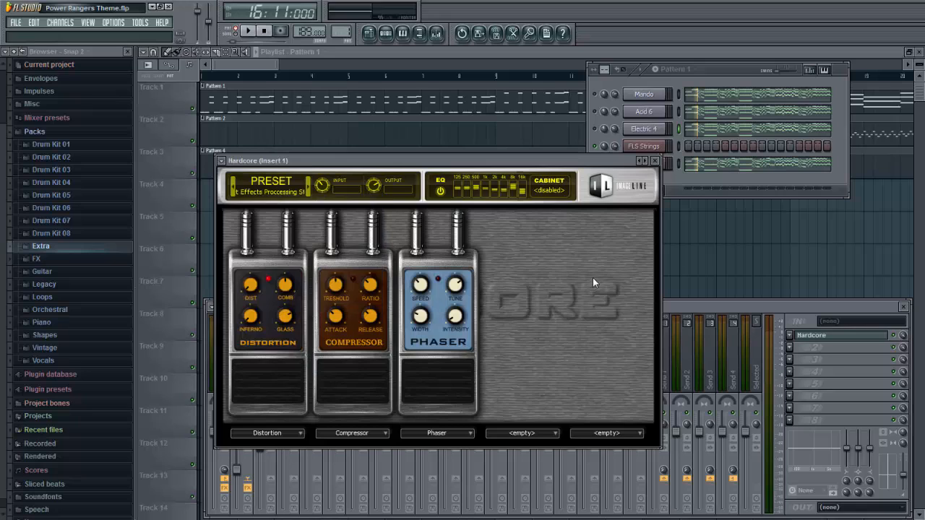
{"action": "left_click", "coordinate": [655, 161]}
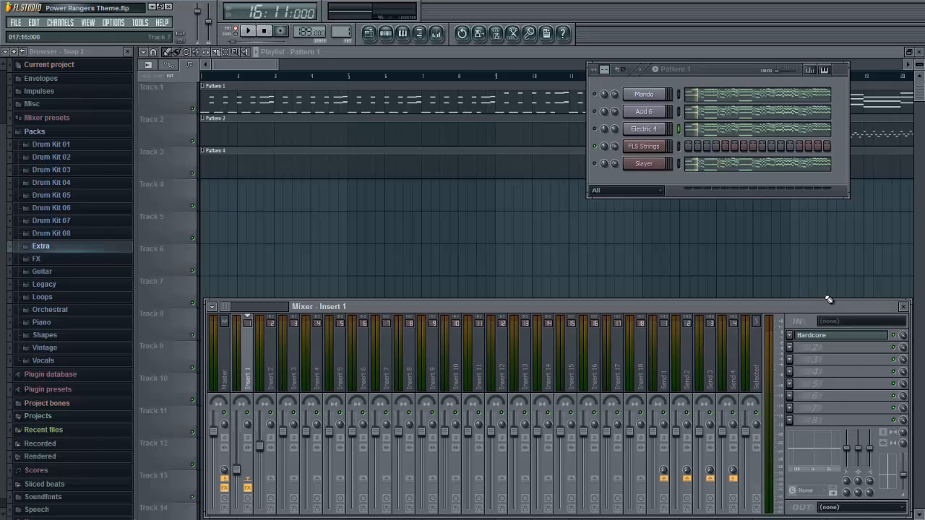
- Check the Slayer channel's FL Slayer window and its mixer track, Insert 2, leaving the plugin and the mixer closed
{"action": "left_click", "coordinate": [276, 373]}
{"action": "left_click", "coordinate": [647, 166]}
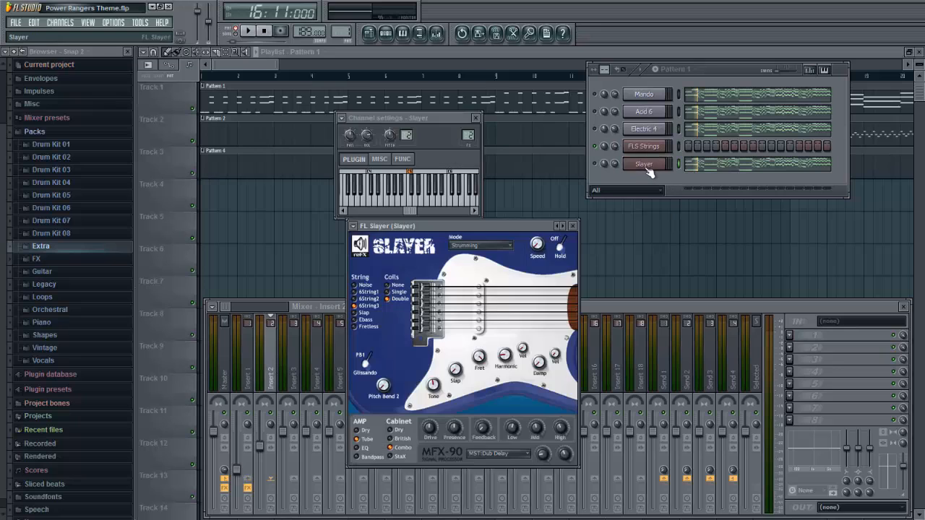
{"action": "left_click", "coordinate": [476, 117]}
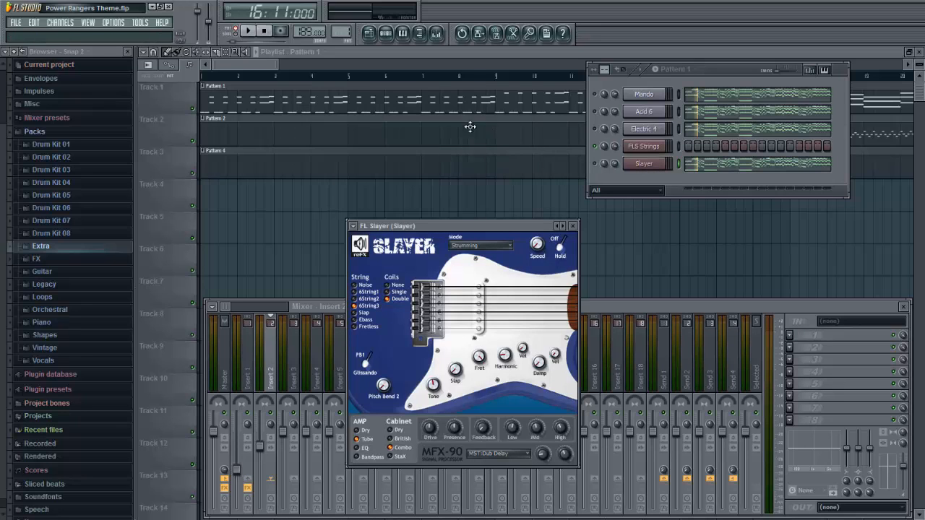
{"action": "left_click", "coordinate": [572, 226]}
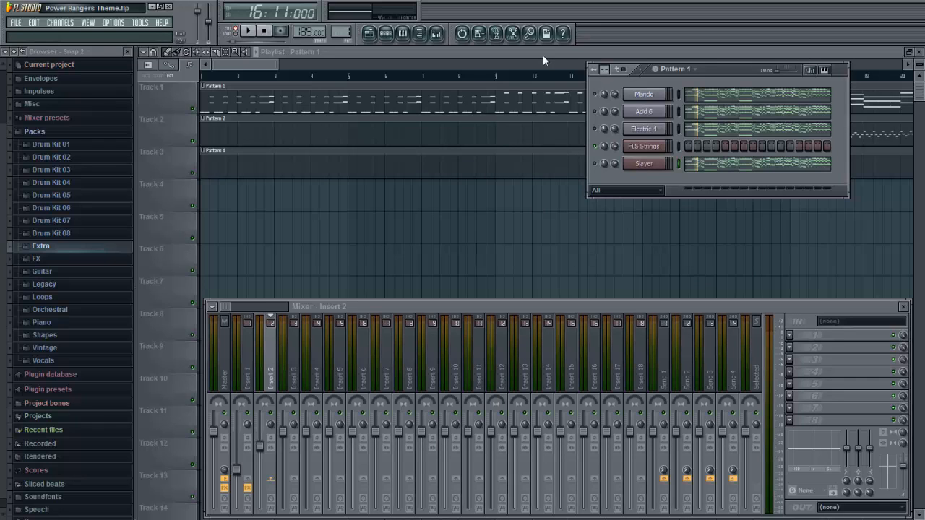
{"action": "left_click", "coordinate": [633, 53]}
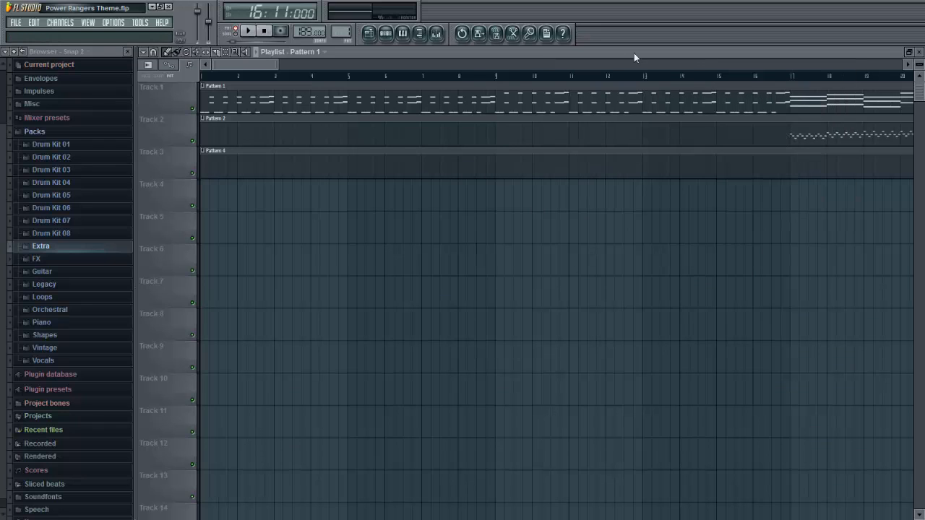
{"action": "left_click", "coordinate": [437, 34]}
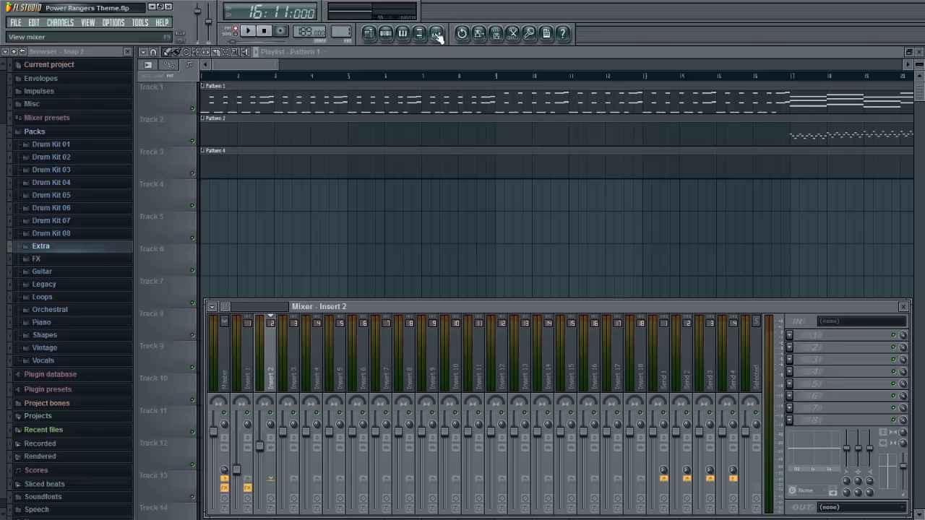
{"action": "key", "text": "F9"}
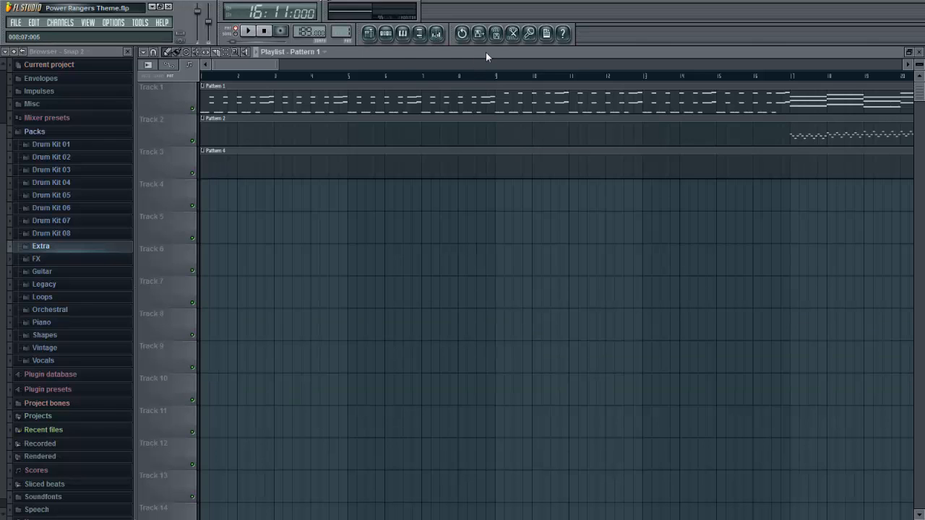
- Show the step sequencer, unmute the Slayer channel, and play Pattern 1 with its sound
{"action": "left_click", "coordinate": [386, 37]}
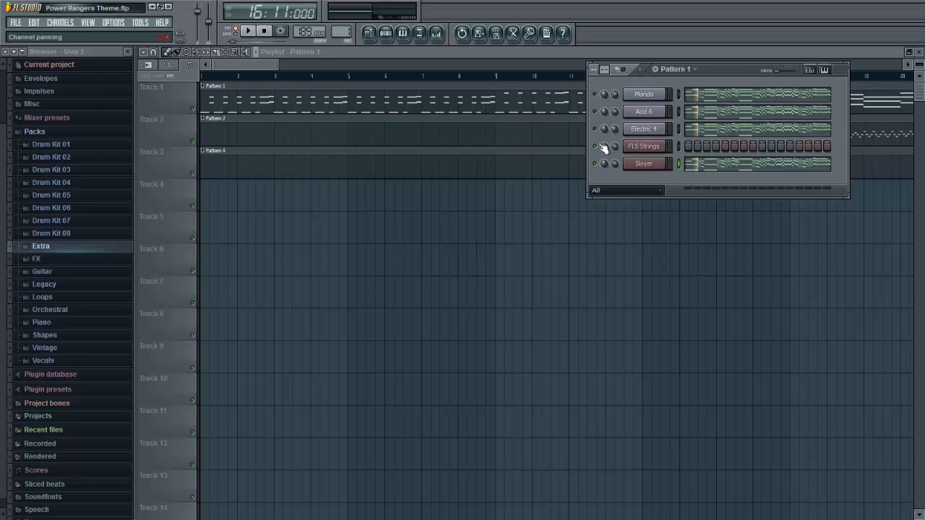
{"action": "key", "text": "space"}
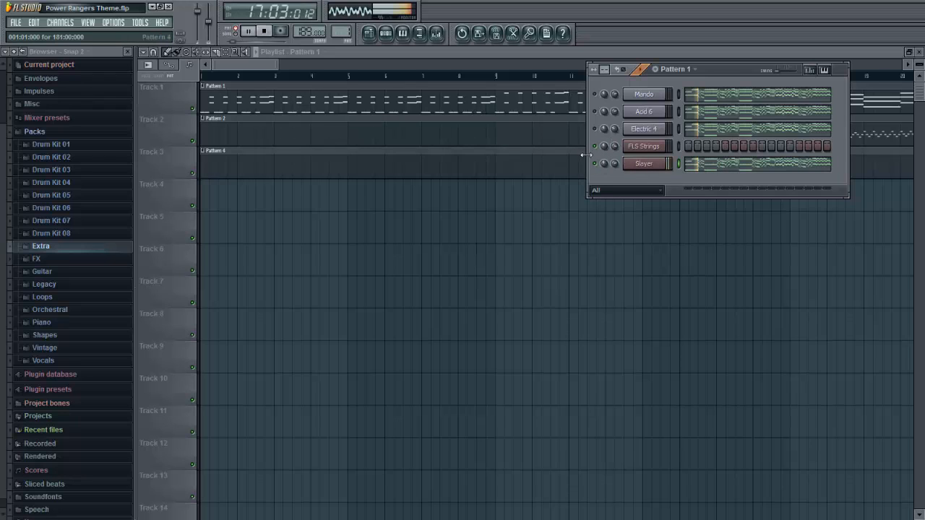
{"action": "key", "text": "space"}
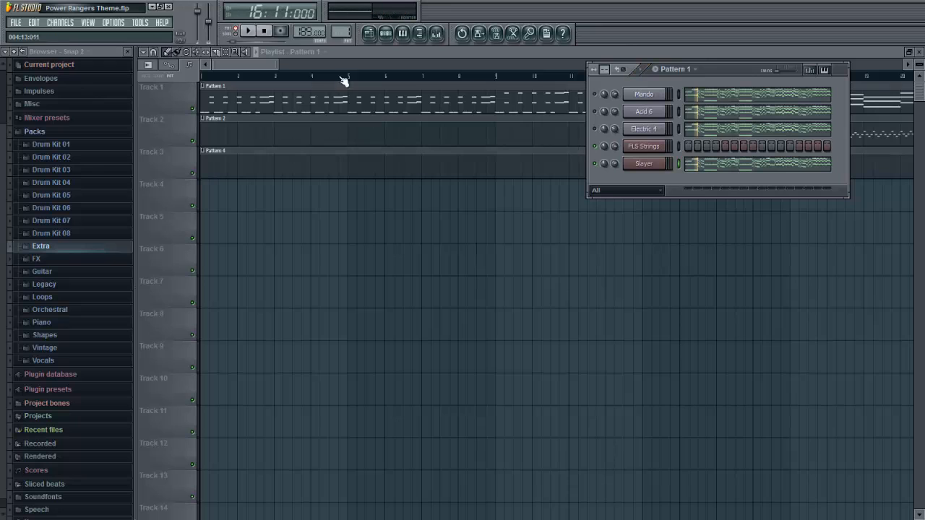
{"action": "scroll", "coordinate": [346, 32], "scroll_direction": "up", "scroll_amount": 1}
{"action": "scroll", "coordinate": [346, 33], "scroll_direction": "down", "scroll_amount": 1}
{"action": "key", "text": "space"}
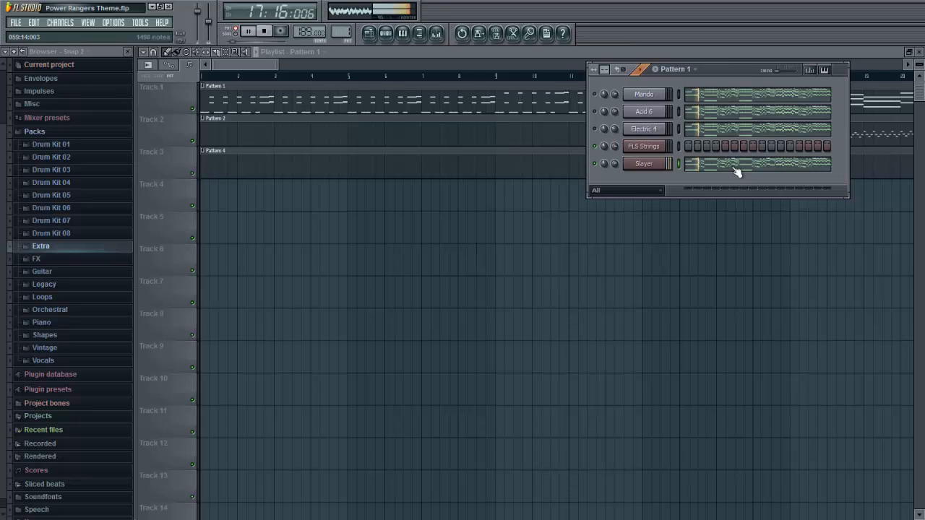
{"action": "key", "text": "space"}
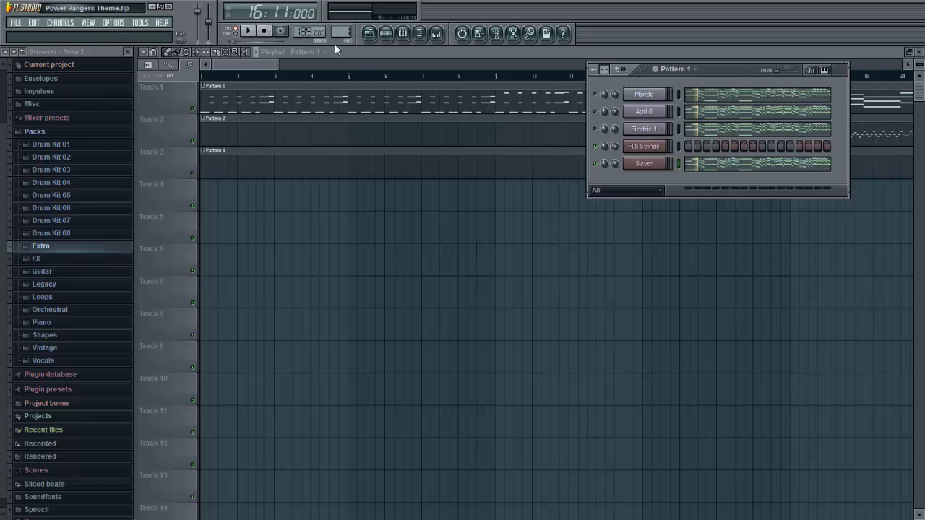
- Switch to Pattern 2, play its Electric 4 part while viewing its clip around bar 17, and stop playback
{"action": "left_click_drag", "start_coordinate": [342, 37], "coordinate": [342, 33]}
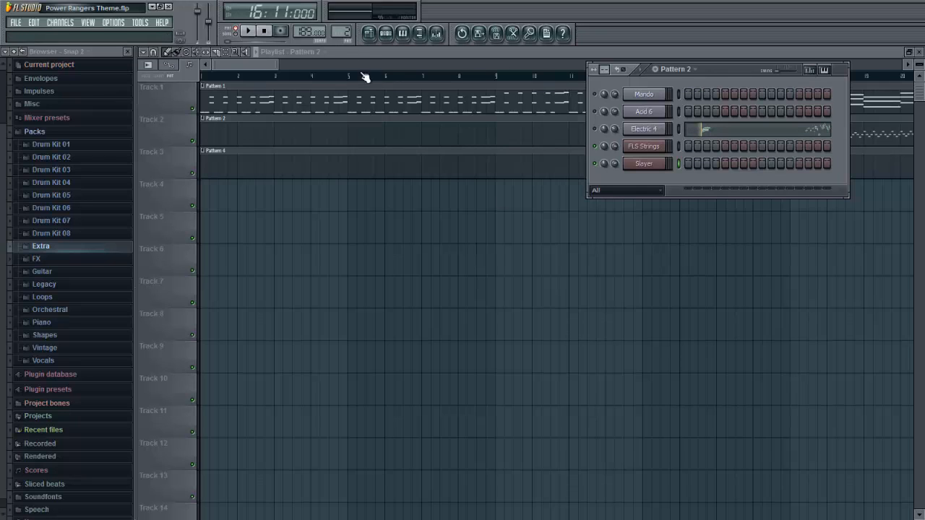
{"action": "key", "text": "space"}
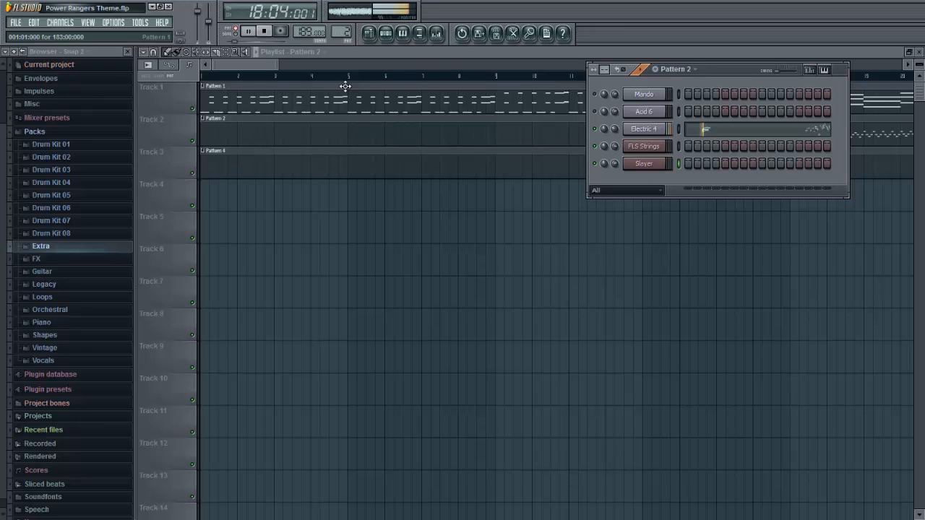
{"action": "left_click_drag", "start_coordinate": [260, 66], "coordinate": [390, 89]}
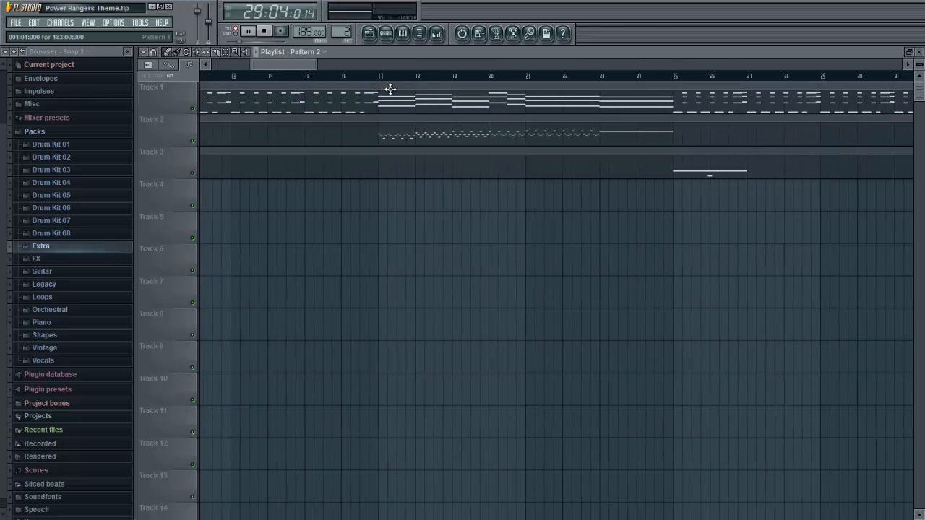
{"action": "key", "text": "space"}
{"action": "left_click", "coordinate": [266, 31]}
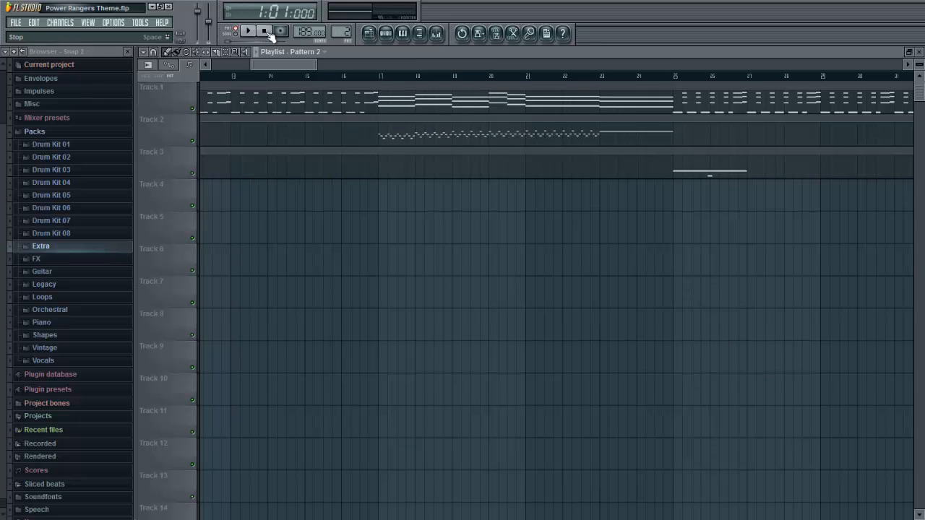
- Move the step sequencer below the used playlist tracks and set the song position to 114:15, where the Pattern 3 clip starts
{"action": "left_click", "coordinate": [386, 33]}
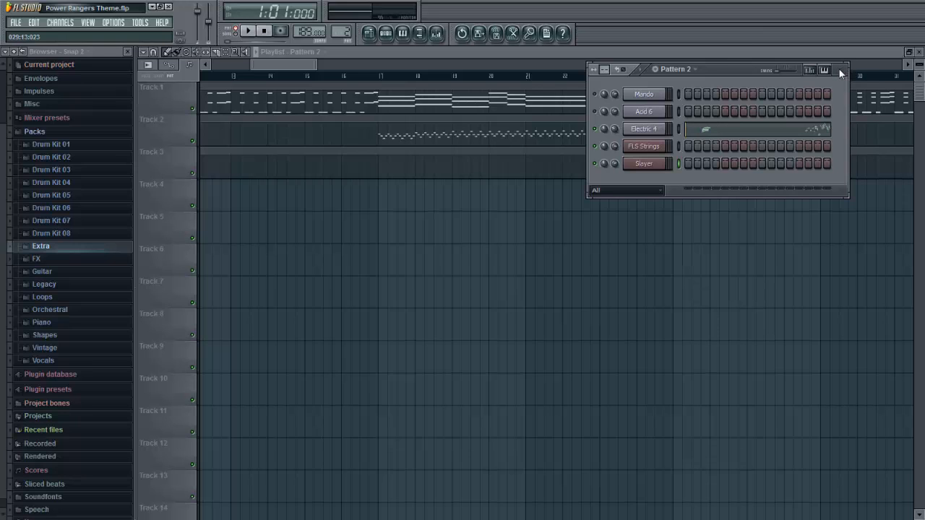
{"action": "left_click_drag", "start_coordinate": [841, 72], "coordinate": [791, 208]}
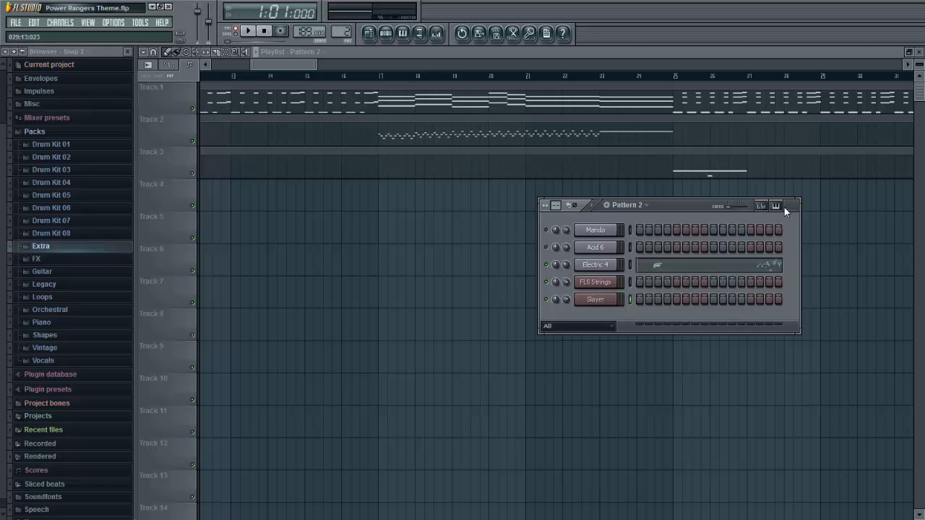
{"action": "left_click_drag", "start_coordinate": [291, 64], "coordinate": [566, 67]}
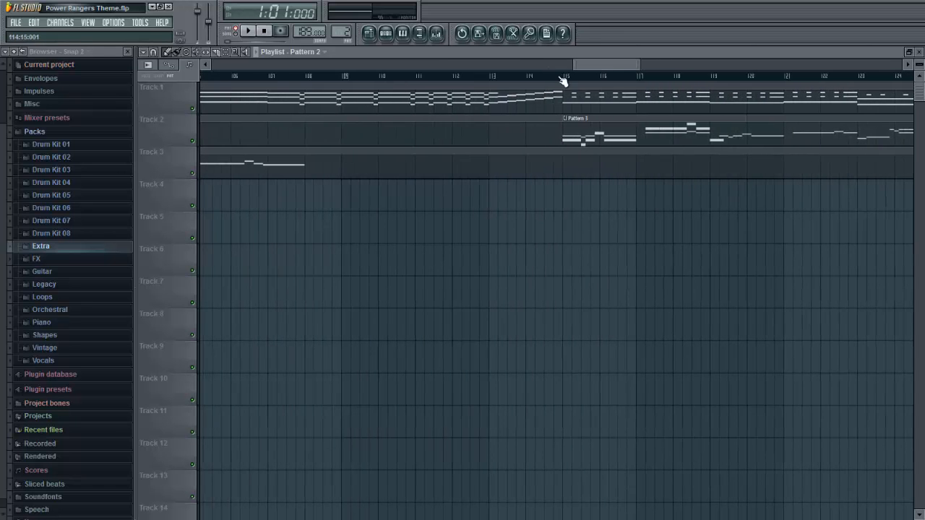
{"action": "left_click", "coordinate": [562, 77]}
{"action": "left_click", "coordinate": [372, 34]}
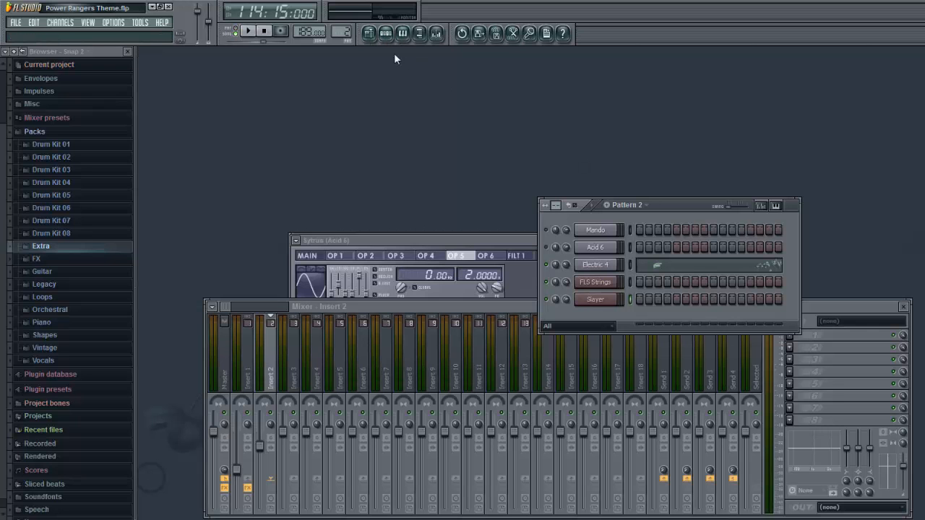
{"action": "left_click", "coordinate": [370, 35]}
{"action": "left_click", "coordinate": [387, 36]}
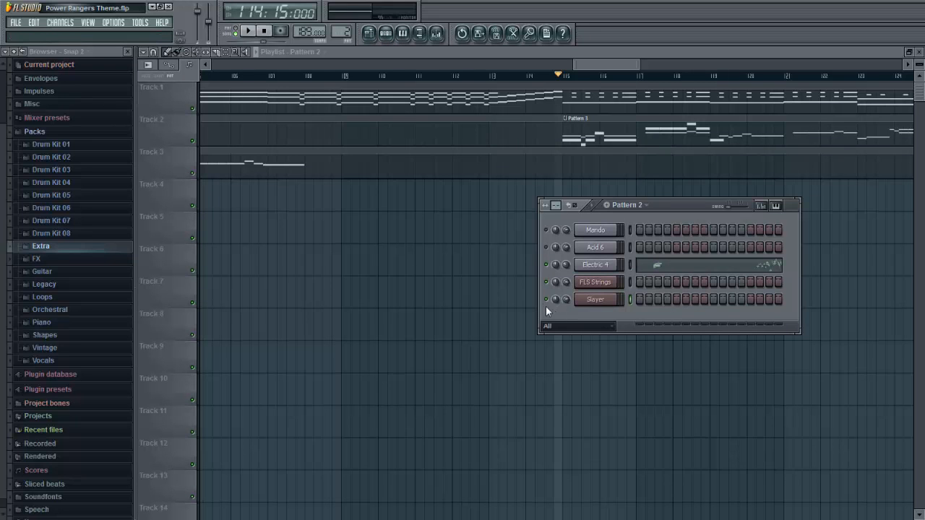
- Play the song through the Pattern 3 clip, following it in the playlist until about bar 135, and stop
{"action": "key", "text": "space"}
{"action": "left_click_drag", "start_coordinate": [598, 63], "coordinate": [627, 62]}
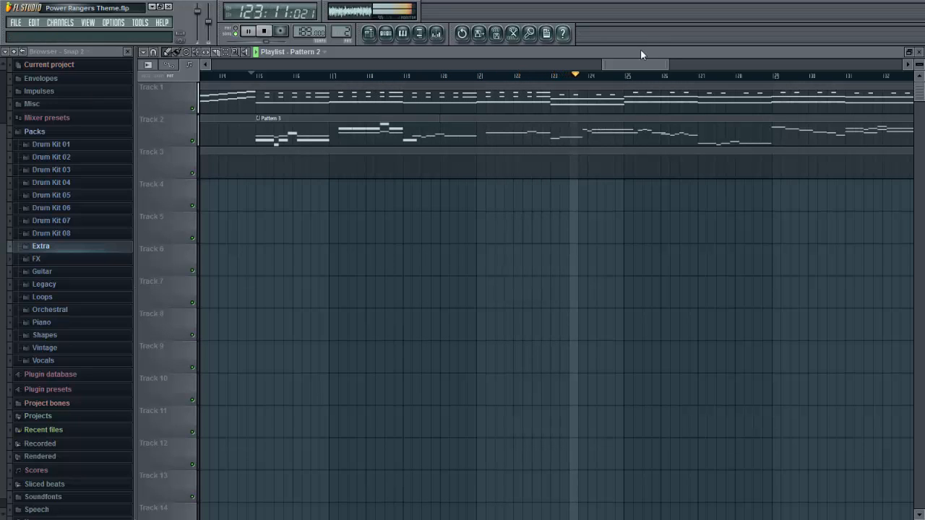
{"action": "left_click_drag", "start_coordinate": [633, 68], "coordinate": [640, 68]}
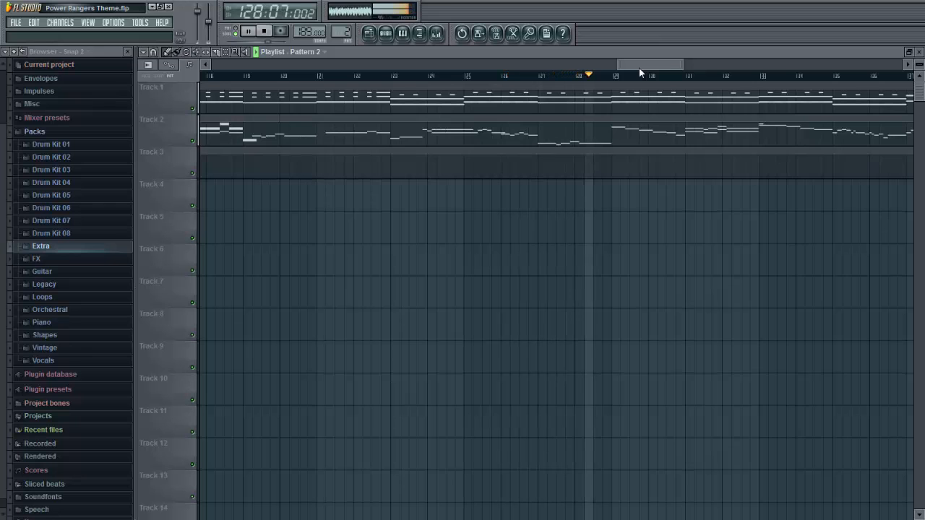
{"action": "left_click_drag", "start_coordinate": [638, 68], "coordinate": [656, 71]}
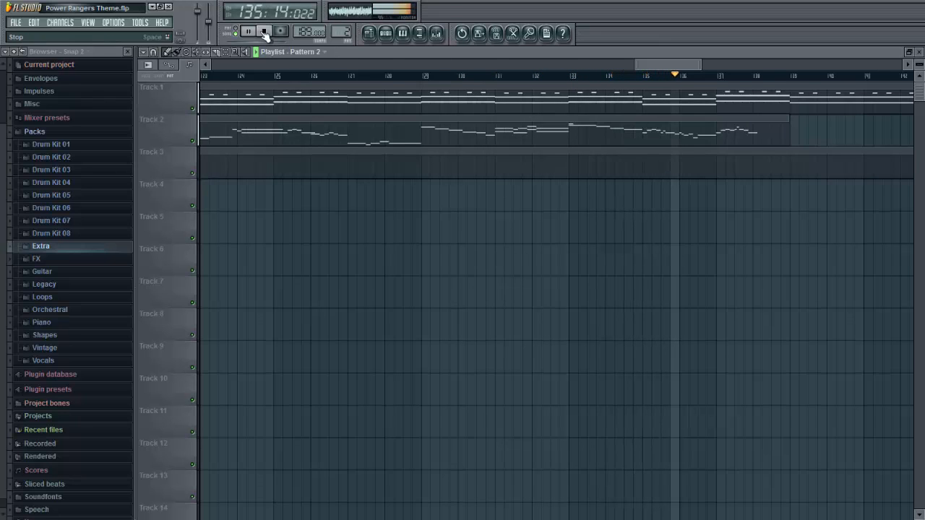
{"action": "key", "text": "space"}
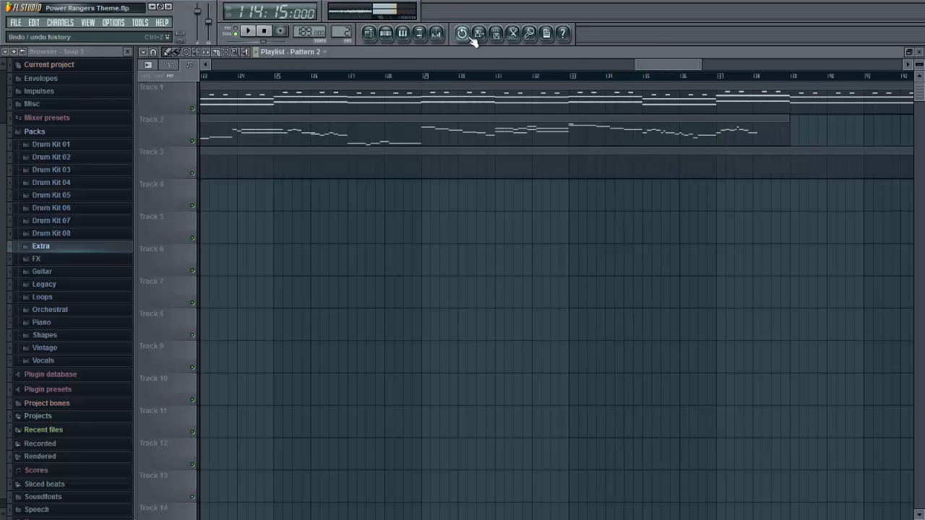
- Return the playlist to its beginning, select Pattern 3, and play it briefly in pattern mode
{"action": "left_click", "coordinate": [385, 32]}
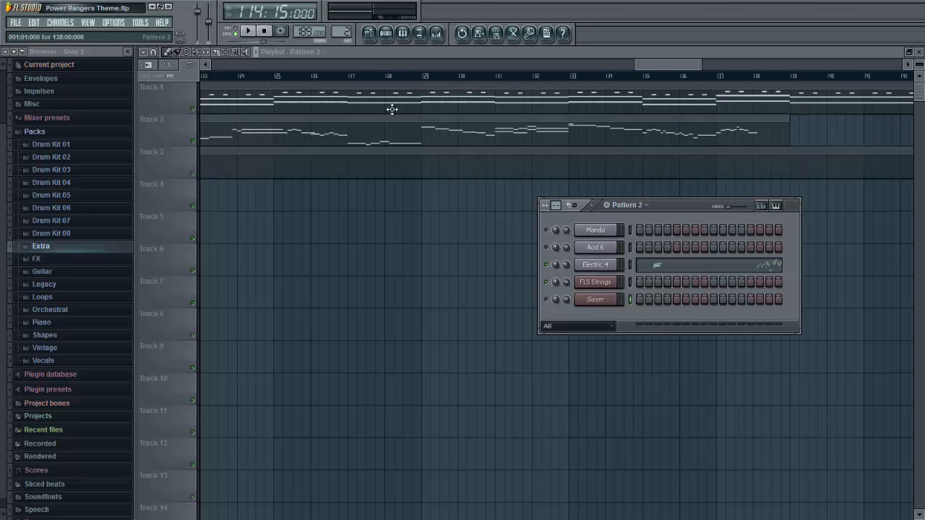
{"action": "left_click_drag", "start_coordinate": [689, 62], "coordinate": [255, 58]}
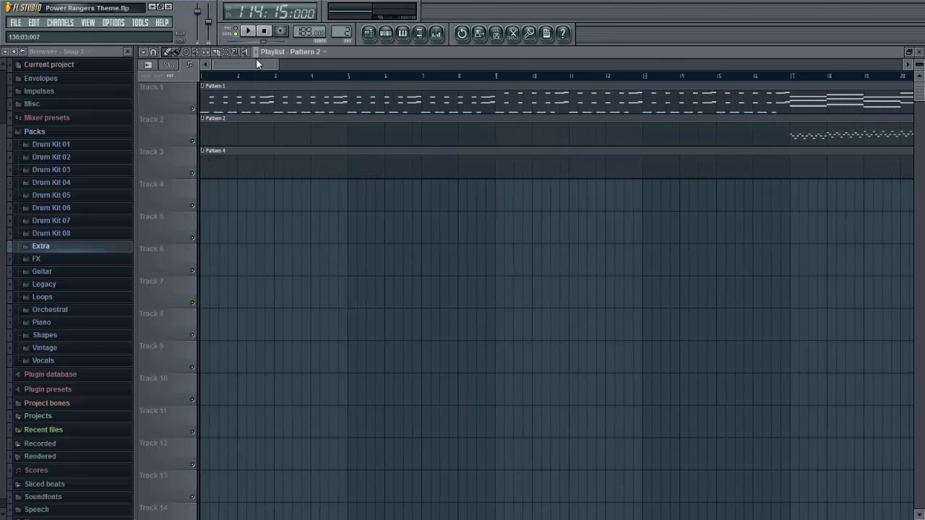
{"action": "left_click", "coordinate": [386, 33]}
{"action": "scroll", "coordinate": [341, 32], "scroll_direction": "up", "scroll_amount": 1}
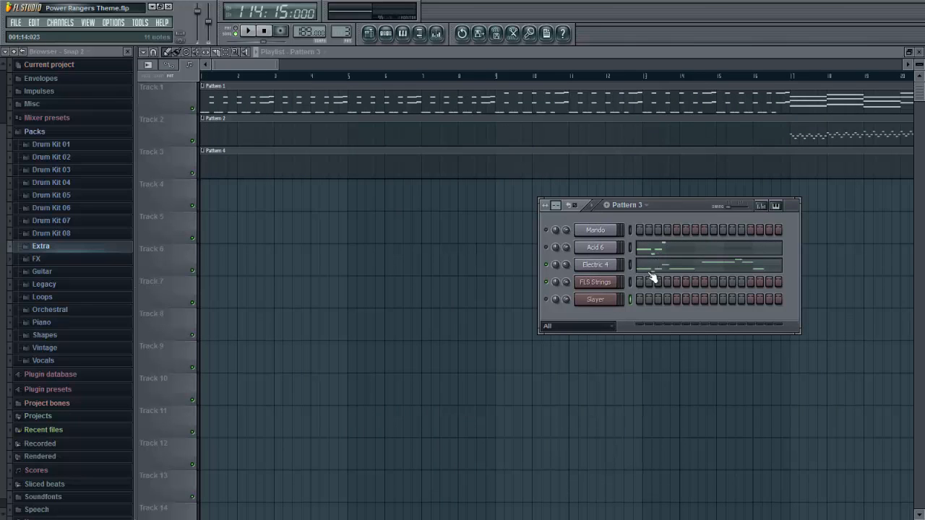
{"action": "left_click", "coordinate": [247, 31]}
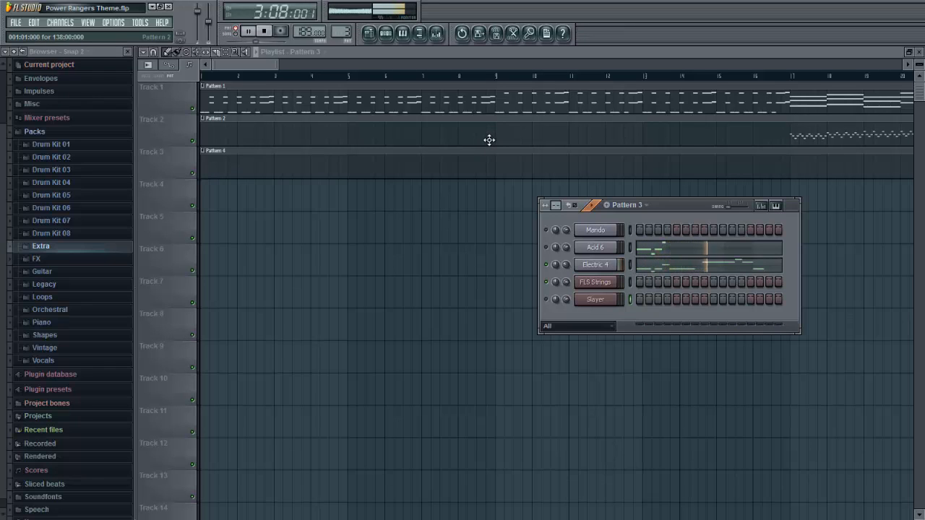
{"action": "key", "text": "space"}
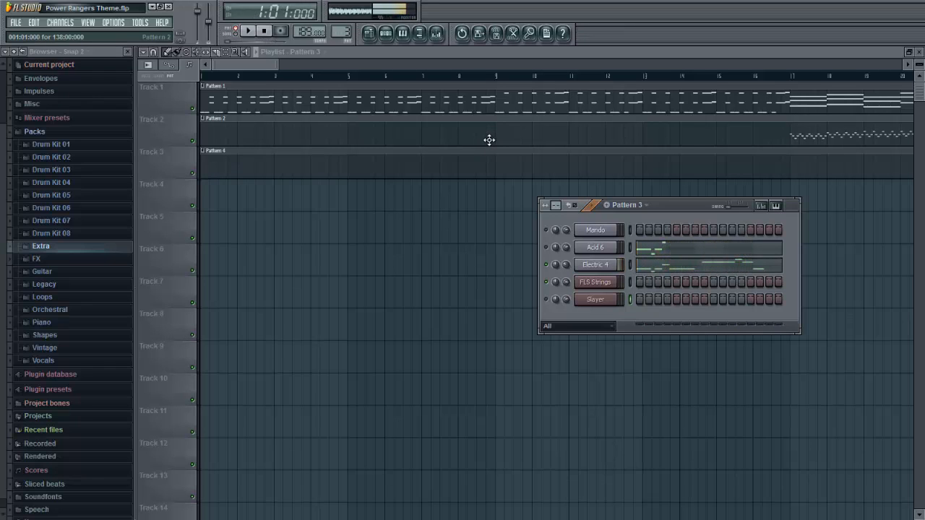
- Select Pattern 4, open the FLS Strings piano roll, and play it from about bar 23 through the first B4 note
{"action": "scroll", "coordinate": [339, 31], "scroll_direction": "up", "scroll_amount": 1}
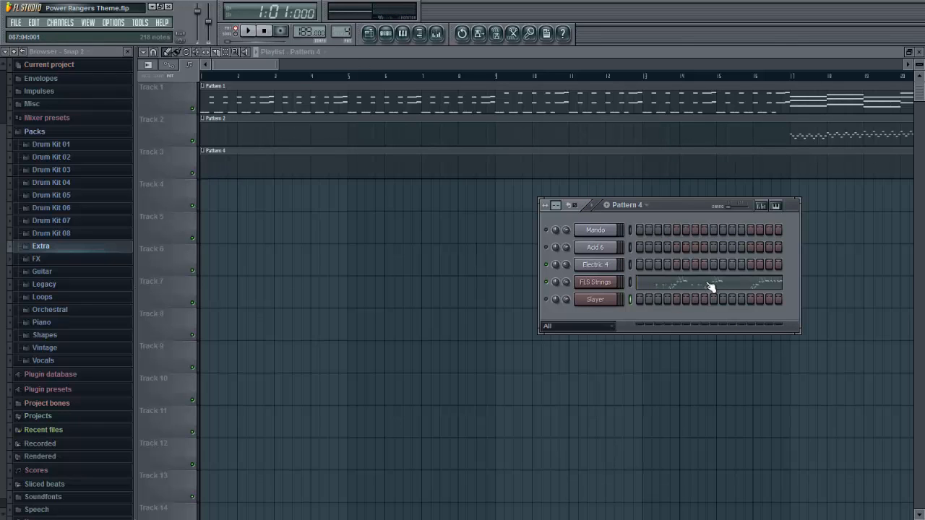
{"action": "left_click", "coordinate": [671, 284]}
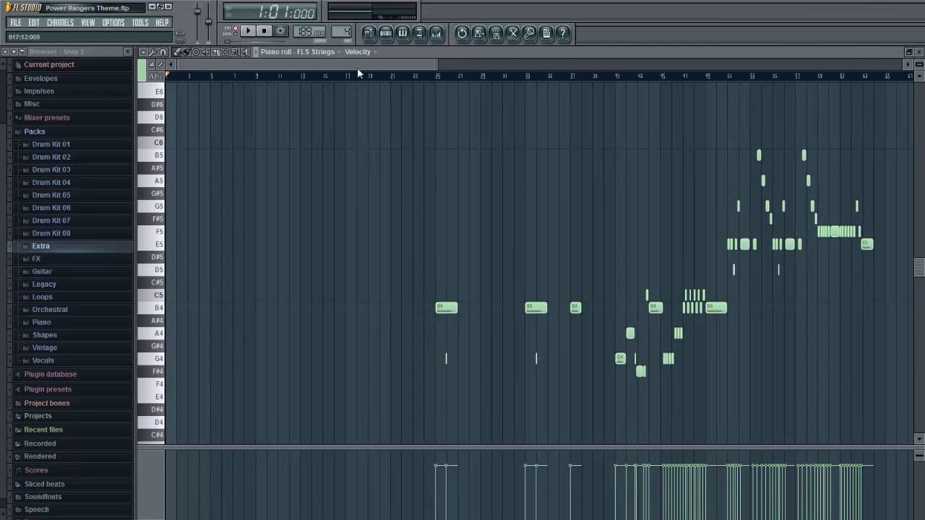
{"action": "left_click_drag", "start_coordinate": [357, 67], "coordinate": [417, 68]}
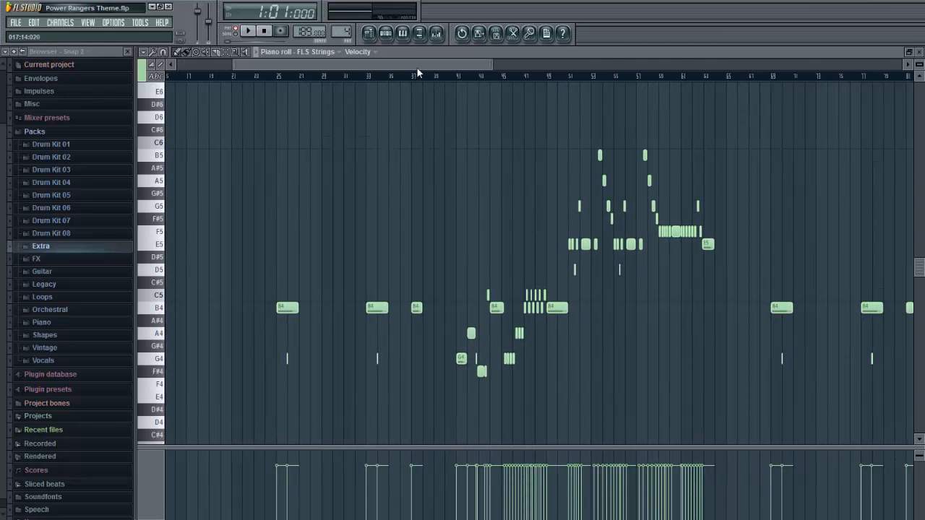
{"action": "left_click", "coordinate": [258, 76]}
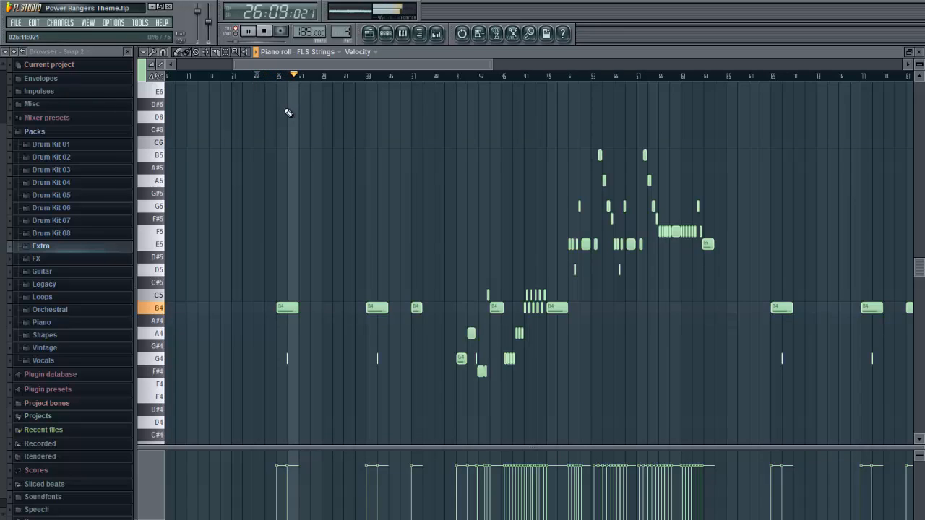
{"action": "key", "text": "space"}
- Play the FLS Strings part from just before its third long B4 note, around bar 35, and stop at about bar 37
{"action": "left_click", "coordinate": [365, 77]}
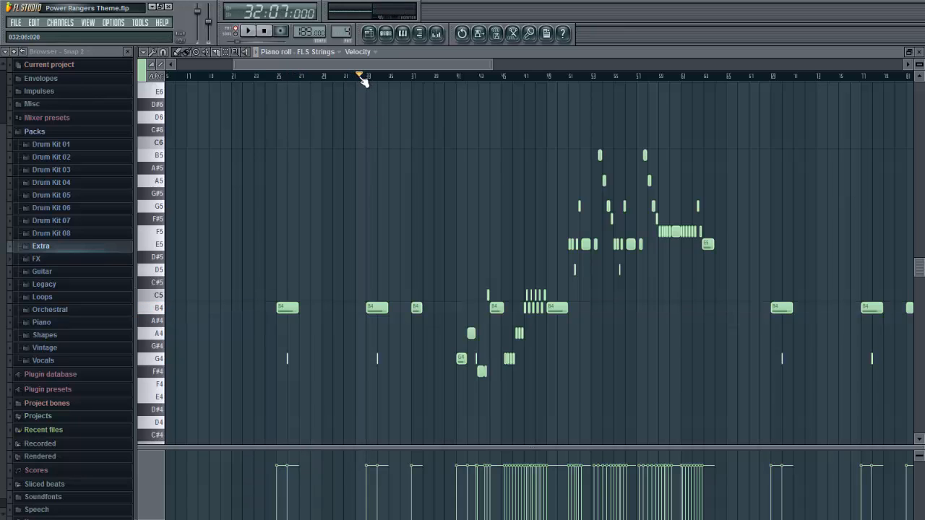
{"action": "left_click", "coordinate": [393, 76]}
{"action": "key", "text": "space"}
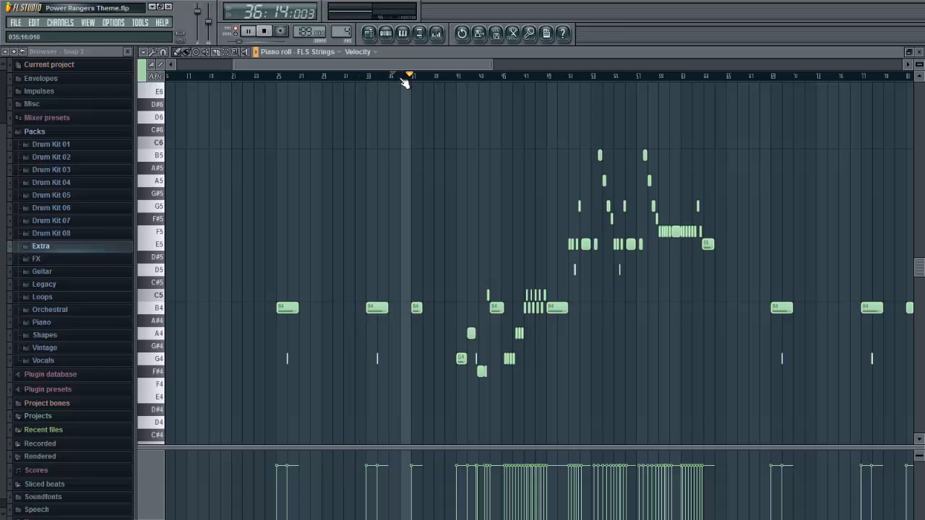
{"action": "key", "text": "space"}
- Play the FLS Strings melody from 40:11 to about bar 62, stop playback, and close the piano roll
{"action": "left_click", "coordinate": [445, 77]}
{"action": "left_click", "coordinate": [458, 77]}
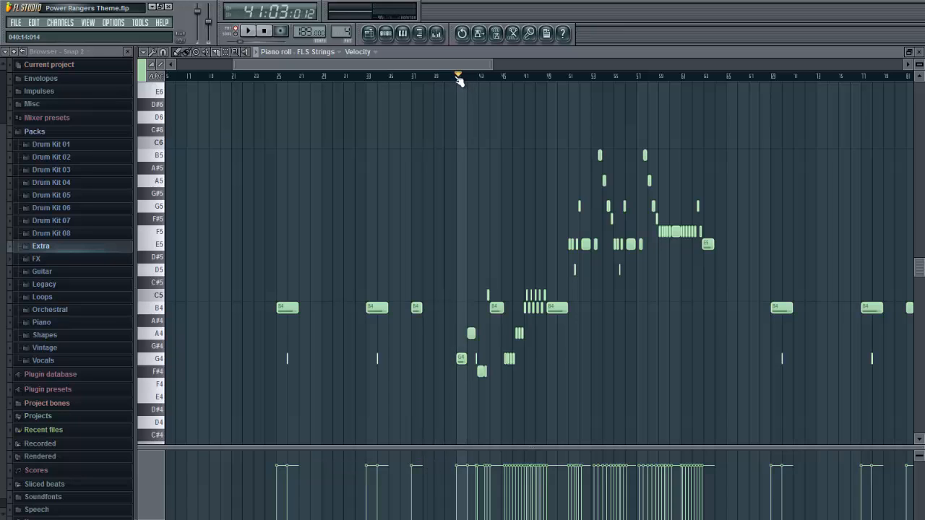
{"action": "key", "text": "space"}
{"action": "left_click", "coordinate": [453, 77]}
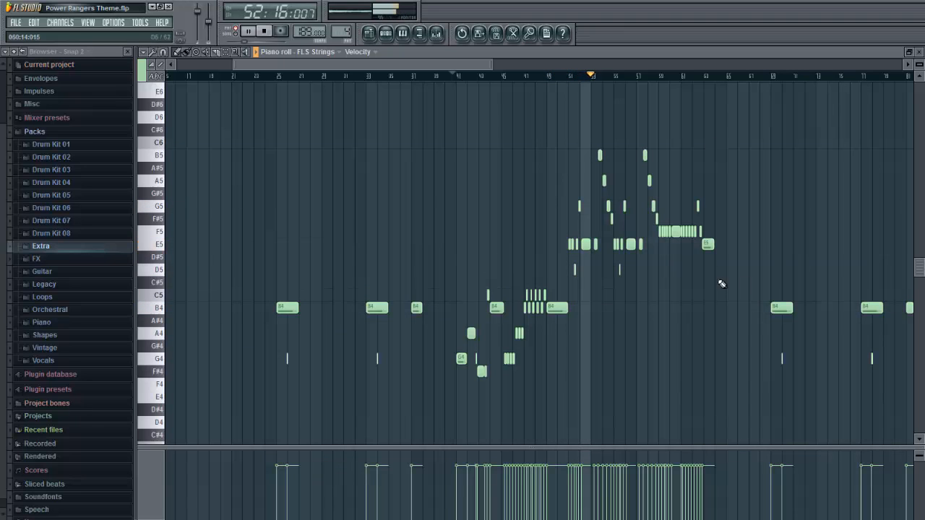
{"action": "left_click_drag", "start_coordinate": [437, 62], "coordinate": [506, 68]}
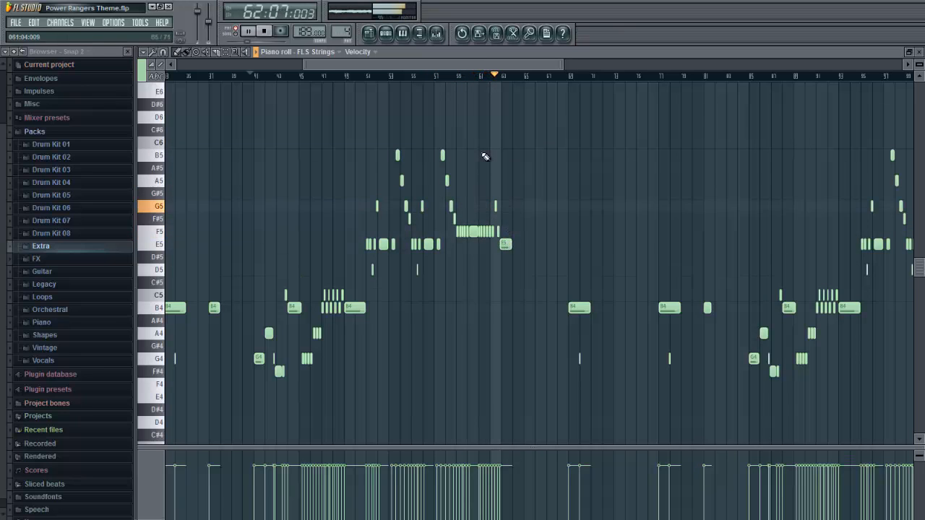
{"action": "key", "text": "space"}
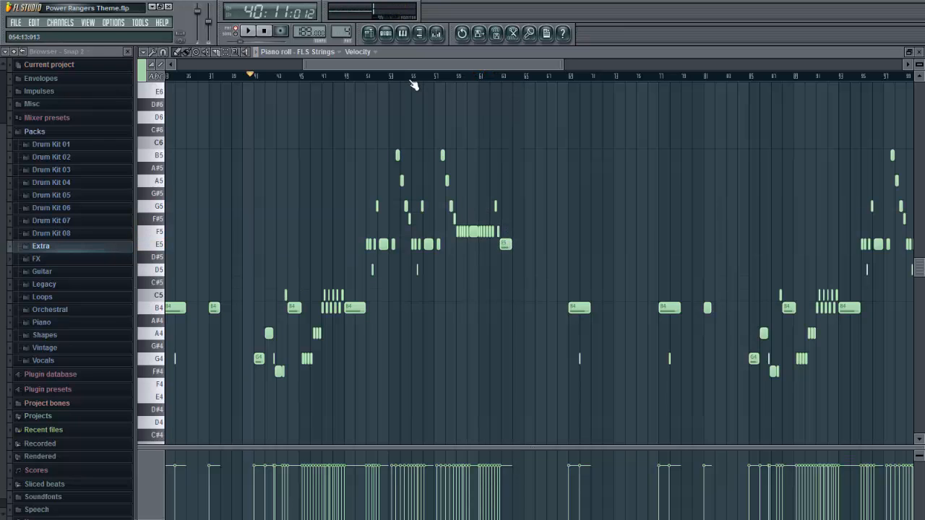
{"action": "left_click", "coordinate": [919, 52]}
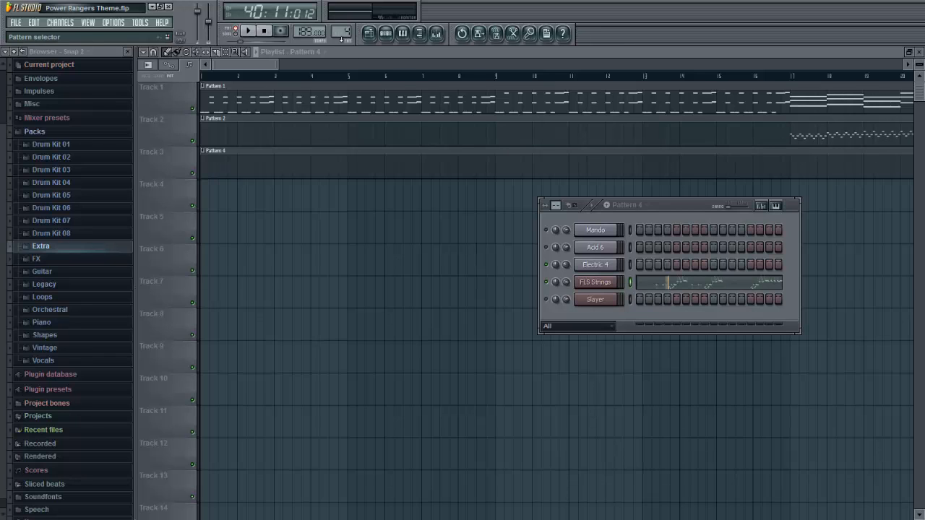
- Select Pattern 1, view the playlist from about bar 74, and step through the patterns up to Pattern 5 and back to Pattern 1
{"action": "scroll", "coordinate": [341, 38], "scroll_direction": "down", "scroll_amount": 3}
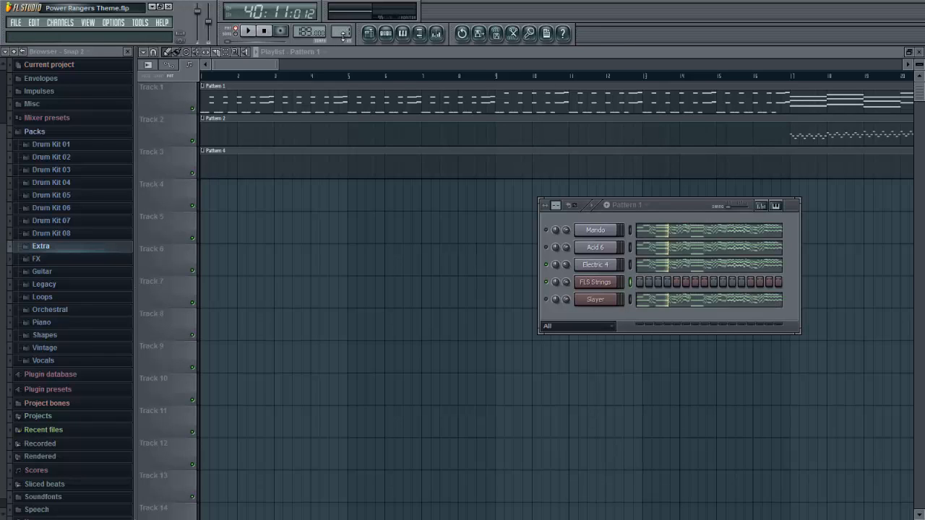
{"action": "left_click_drag", "start_coordinate": [240, 65], "coordinate": [494, 69]}
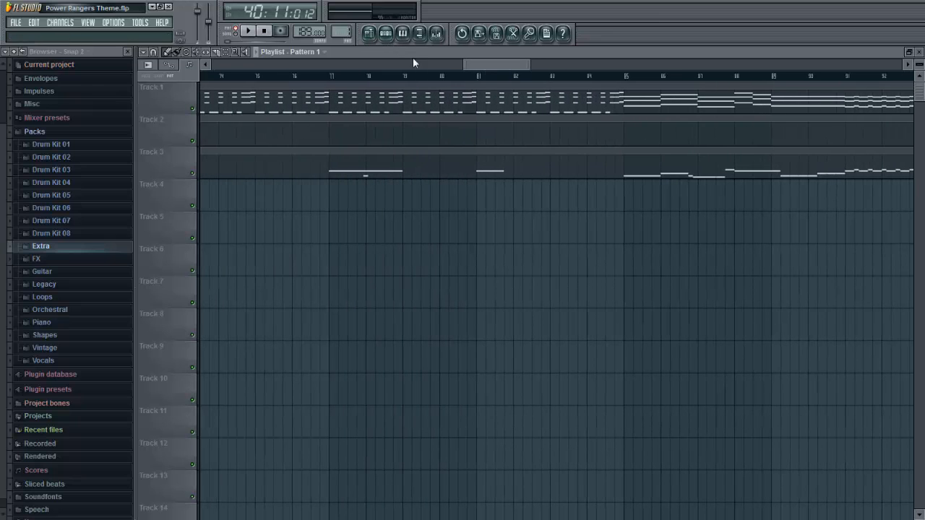
{"action": "left_click", "coordinate": [385, 33]}
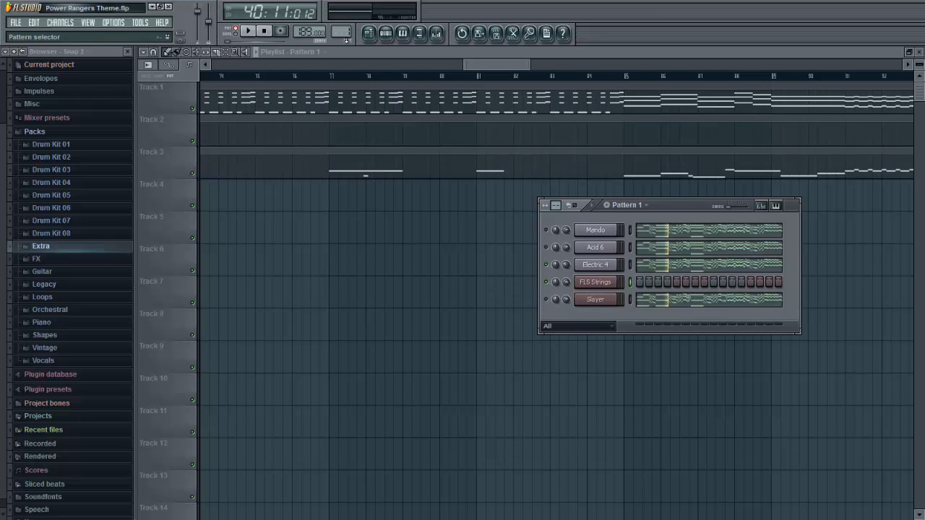
{"action": "scroll", "coordinate": [344, 33], "scroll_direction": "up", "scroll_amount": 4}
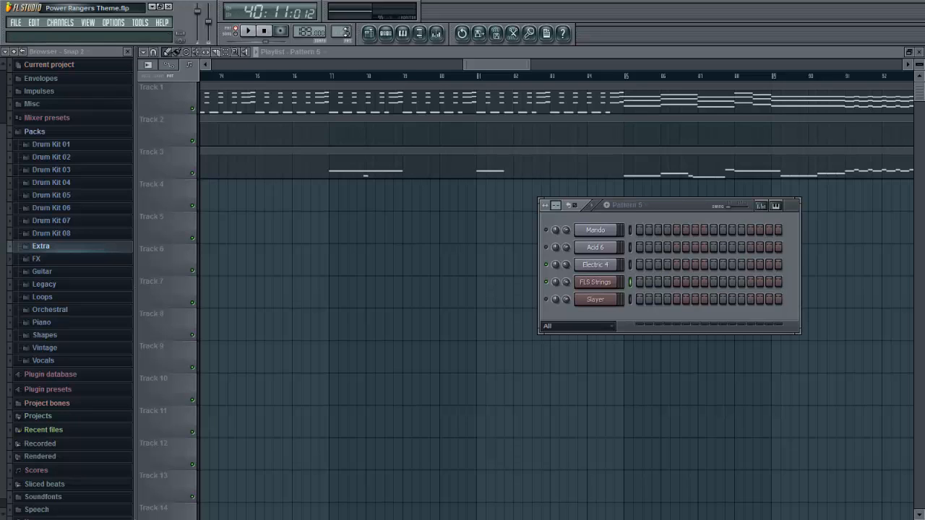
{"action": "scroll", "coordinate": [345, 33], "scroll_direction": "down", "scroll_amount": 4}
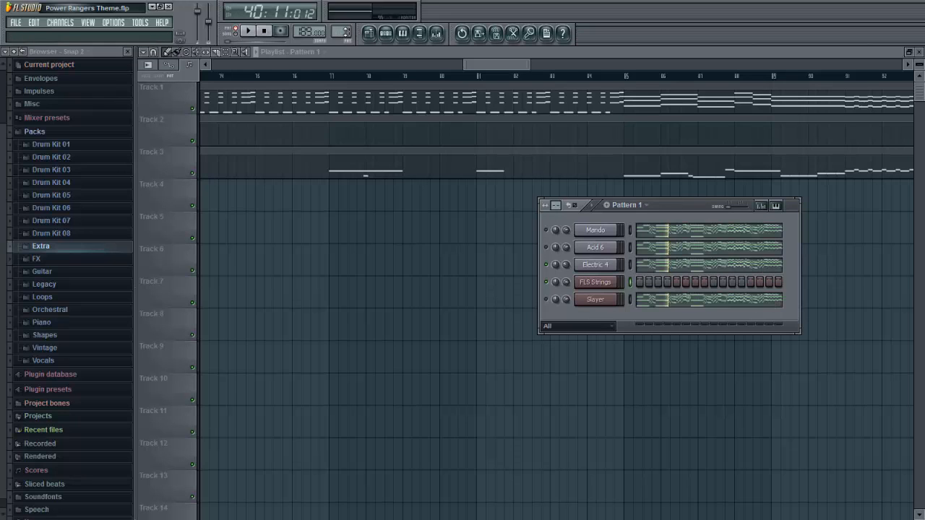
- View the playlist from bar 85 onward and play the song briefly from 69:05 in song mode
{"action": "left_click_drag", "start_coordinate": [460, 67], "coordinate": [530, 56]}
{"action": "left_click", "coordinate": [446, 76]}
{"action": "key", "text": "space"}
{"action": "key", "text": "space"}
- Cut the Electric 4 notes from Pattern 1 and play the song briefly from about bar 88
{"action": "left_click", "coordinate": [387, 34]}
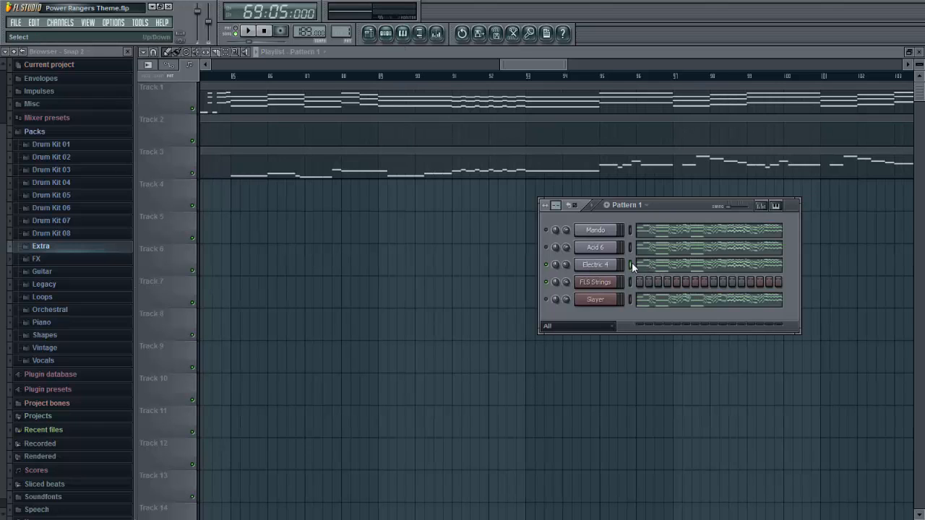
{"action": "key", "text": "ctrl+x"}
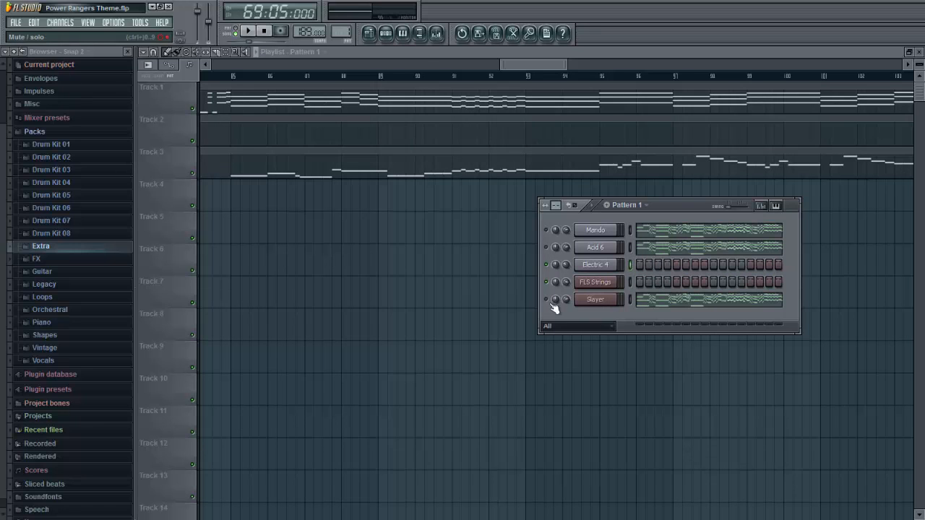
{"action": "left_click", "coordinate": [345, 80]}
{"action": "key", "text": "space"}
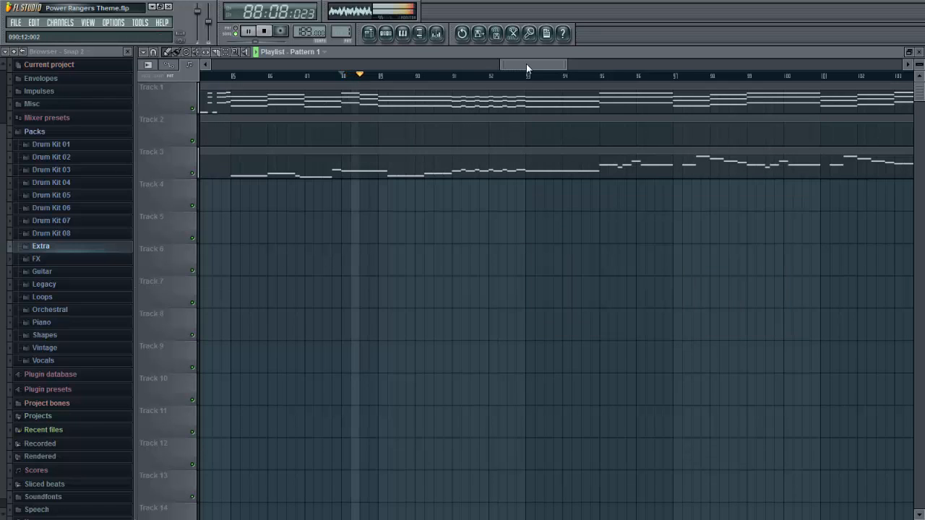
{"action": "left_click_drag", "start_coordinate": [526, 63], "coordinate": [634, 57]}
{"action": "key", "text": "space"}
- Play the song from 115:05 through the Pattern 3 clip past bar 129, stop, and return the playlist to its beginning
{"action": "left_click", "coordinate": [637, 76]}
{"action": "key", "text": "space"}
{"action": "key", "text": "space"}
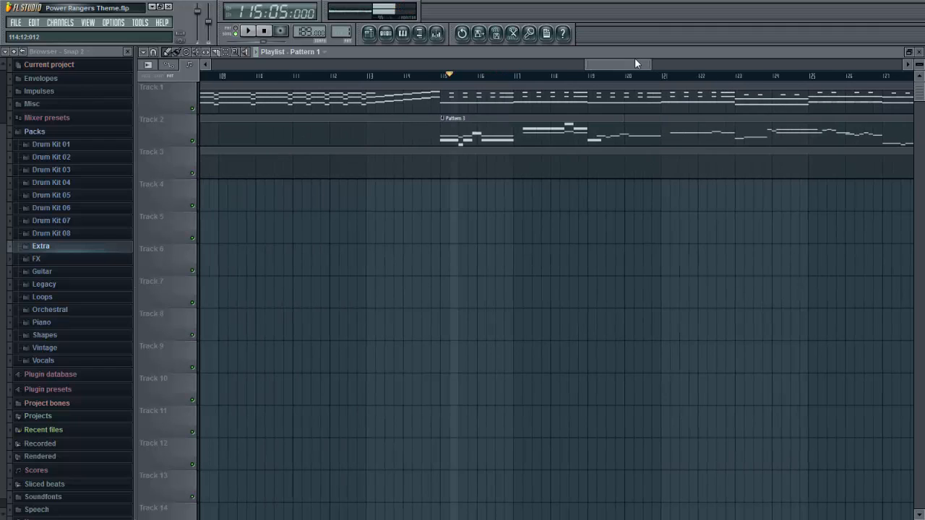
{"action": "key", "text": "space"}
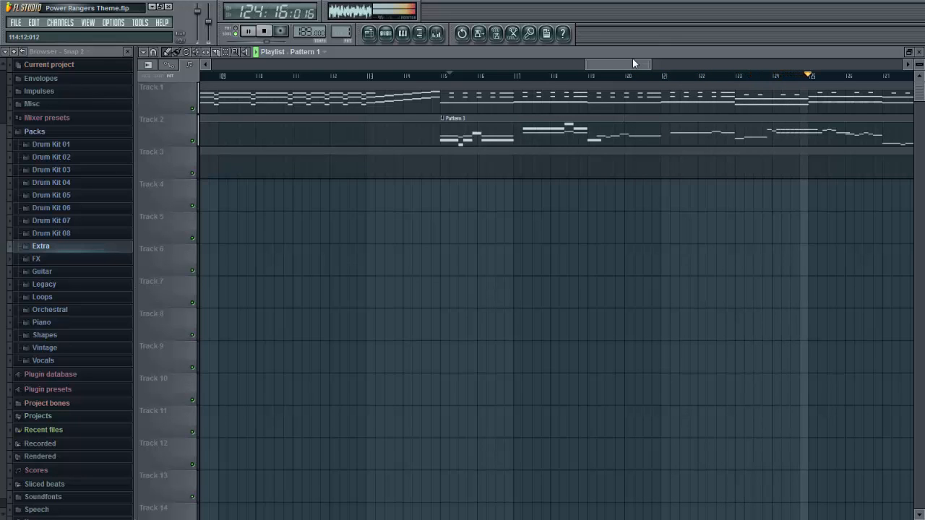
{"action": "left_click_drag", "start_coordinate": [633, 60], "coordinate": [649, 60]}
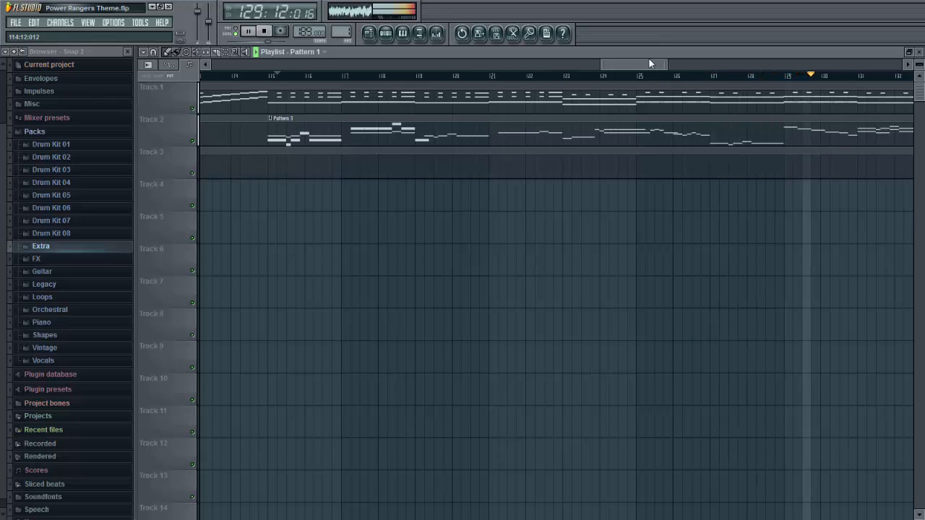
{"action": "key", "text": "space"}
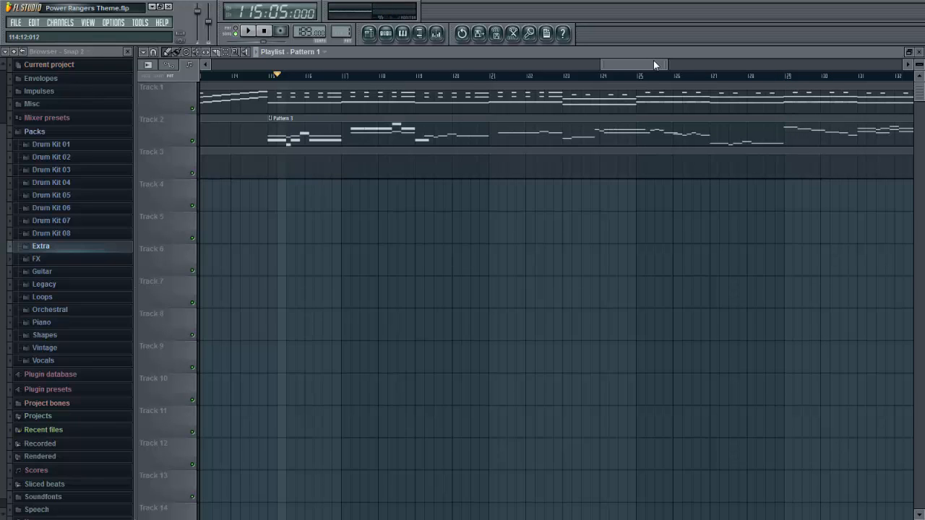
{"action": "left_click_drag", "start_coordinate": [613, 62], "coordinate": [218, 54]}
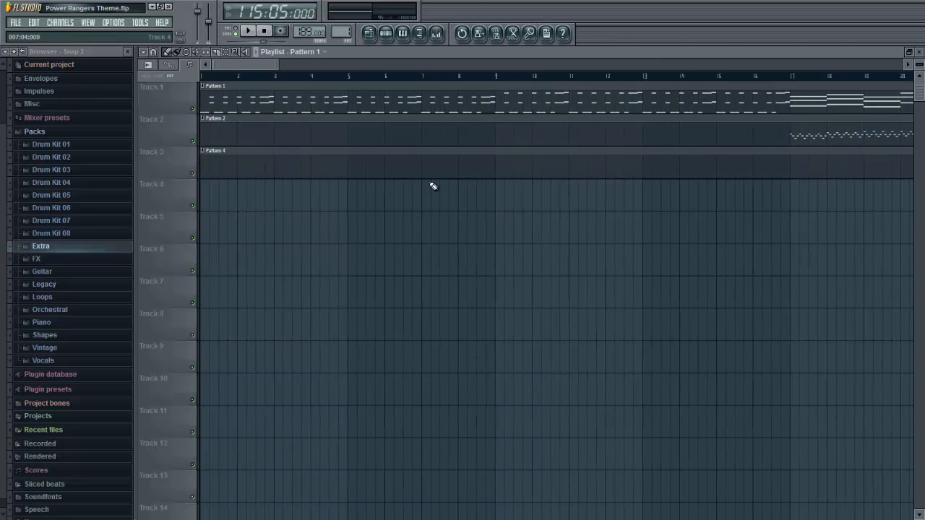